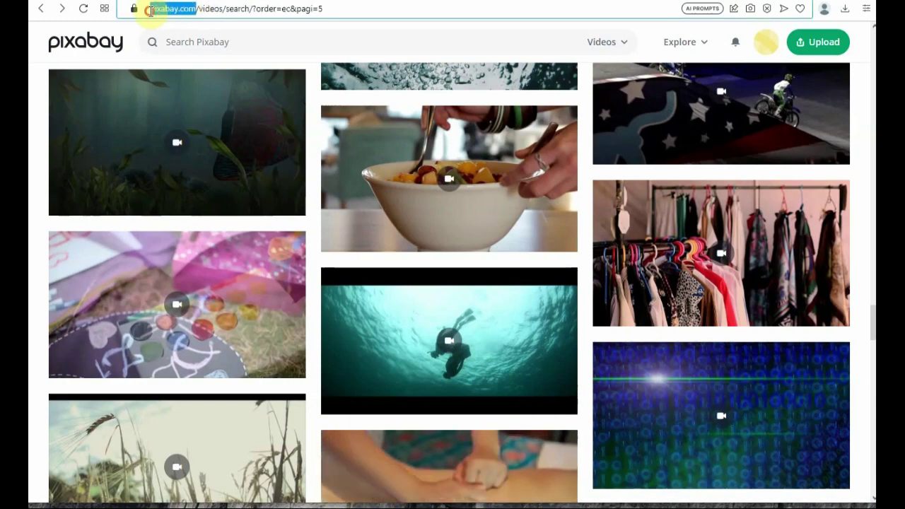
# - Open and preview the scuba diving stock video from the Pixabay video results
pyautogui.scroll(3, 692, 179)
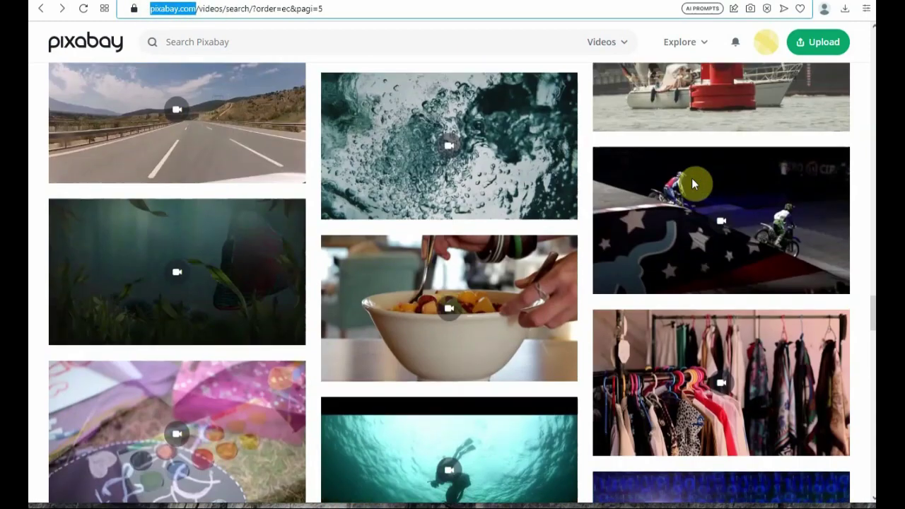
pyautogui.scroll(-2, 692, 178)
pyautogui.scroll(-5, 693, 181)
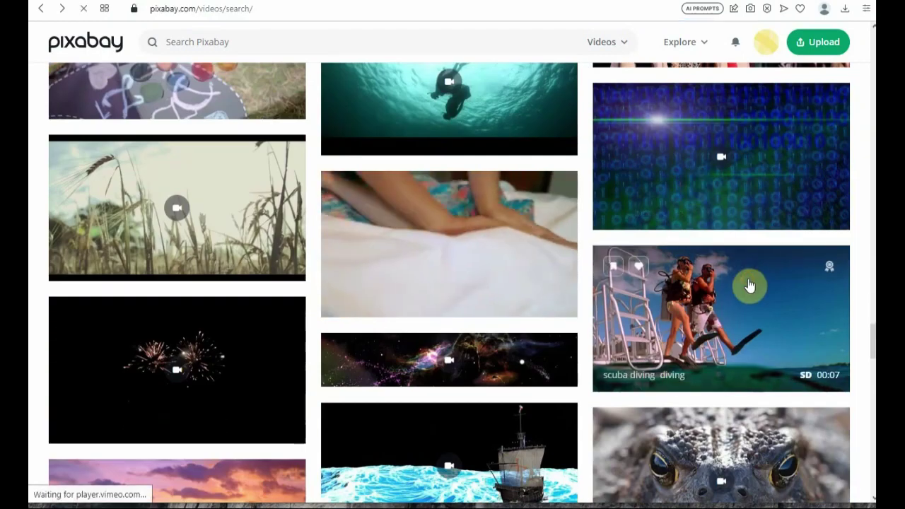
pyautogui.click(750, 285)
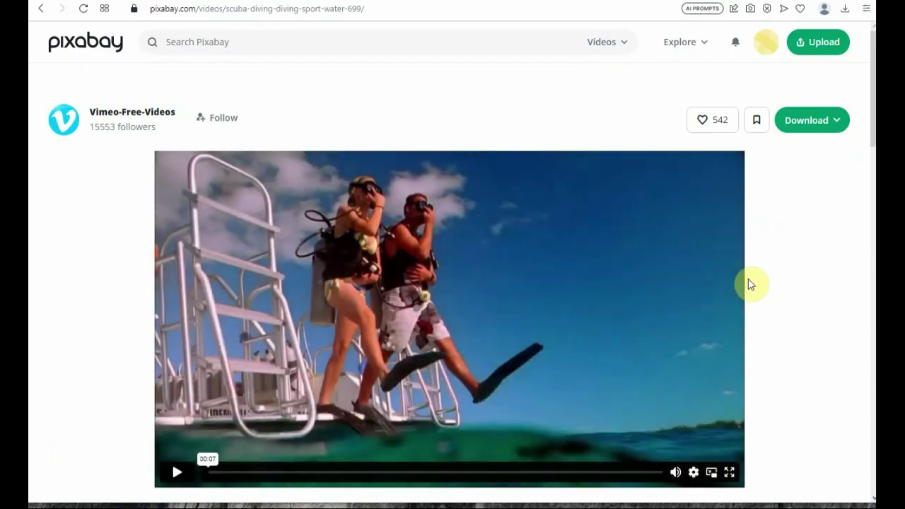
pyautogui.click(177, 472)
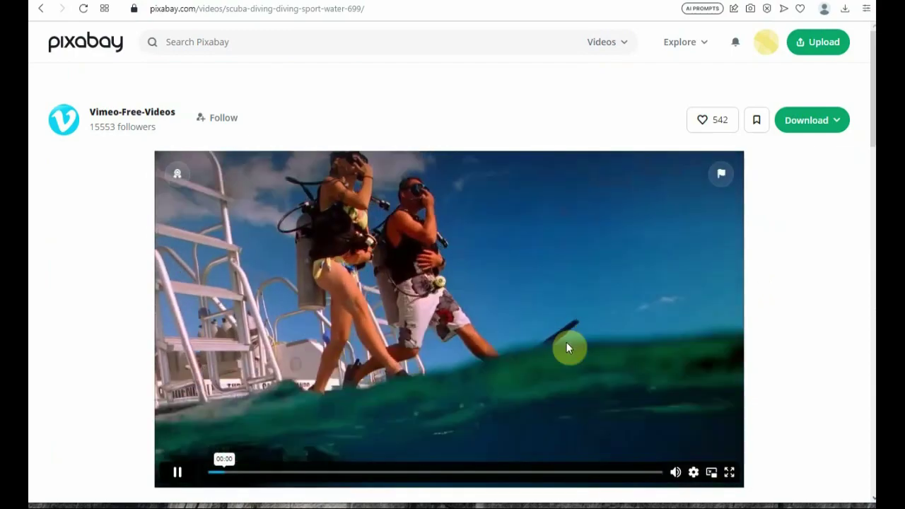
pyautogui.scroll(-1, 640, 311)
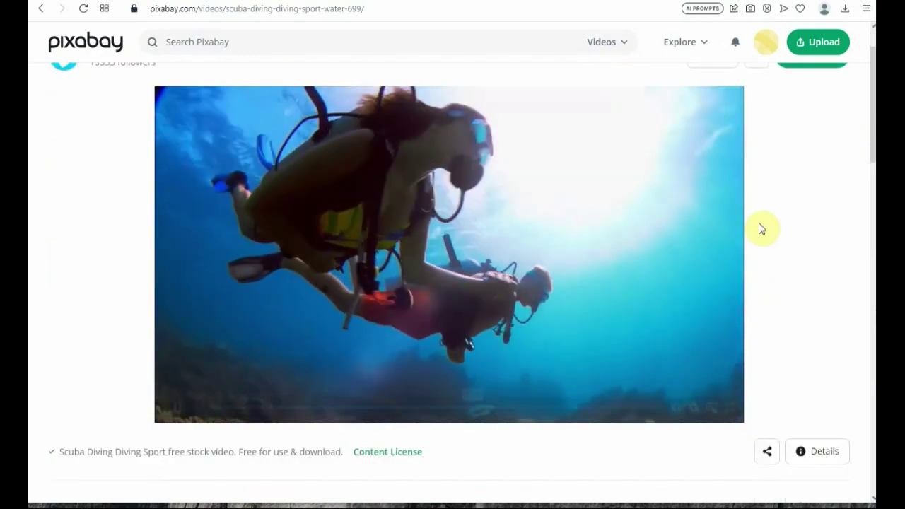
pyautogui.scroll(1, 819, 98)
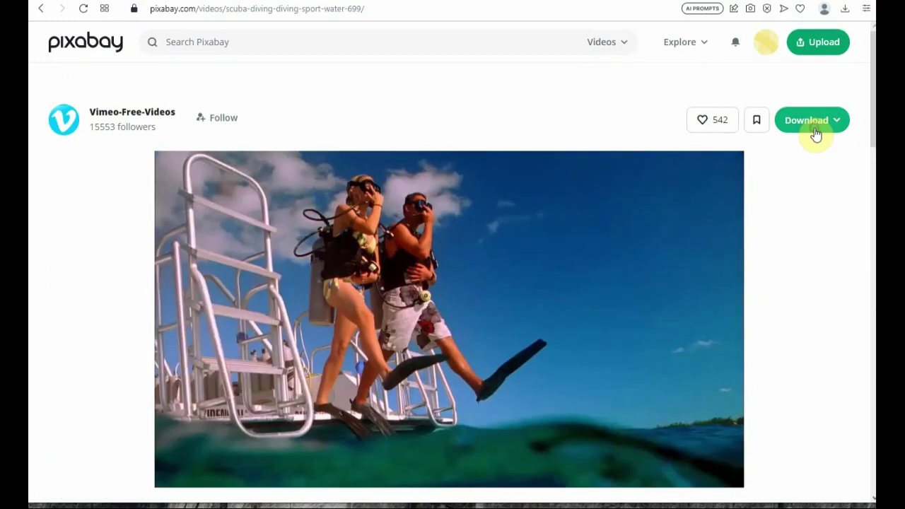
# - Download the scuba diving clip as a 1280×720 MP4
pyautogui.click(817, 134)
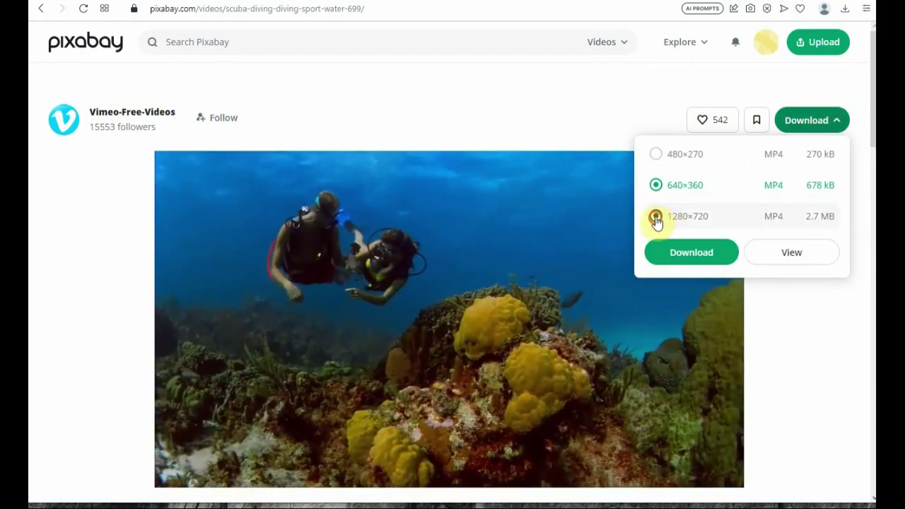
pyautogui.click(655, 216)
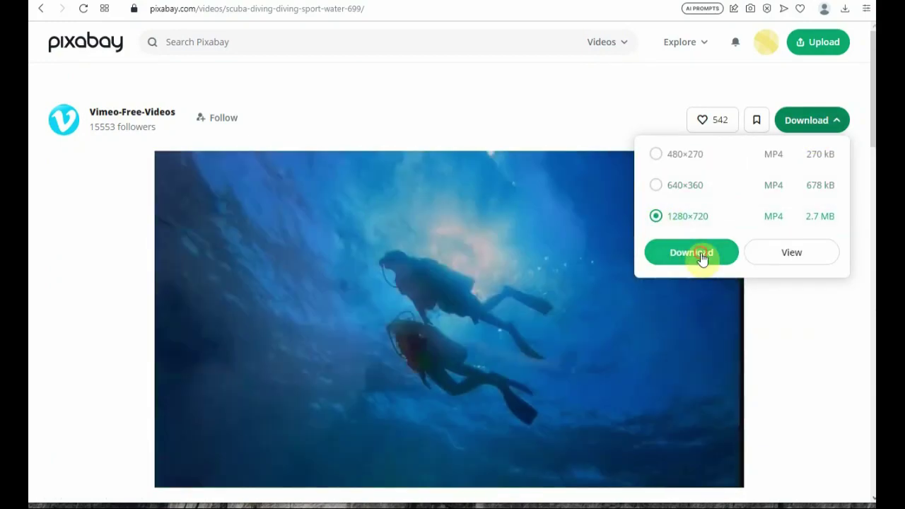
pyautogui.click(702, 256)
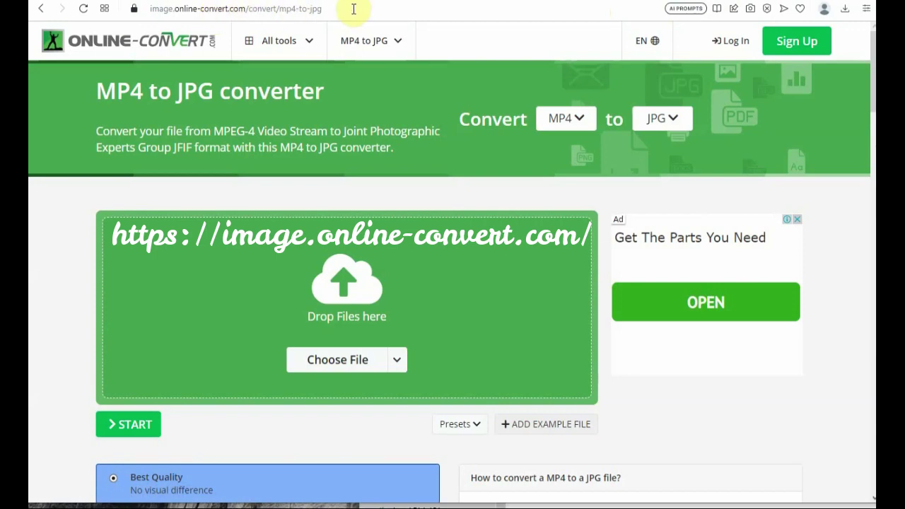
# - Choose the downloaded scuba_diving MP4 as the file for the MP4 to JPG converter
pyautogui.moveTo(352, 8); pyautogui.dragTo(152, 4)
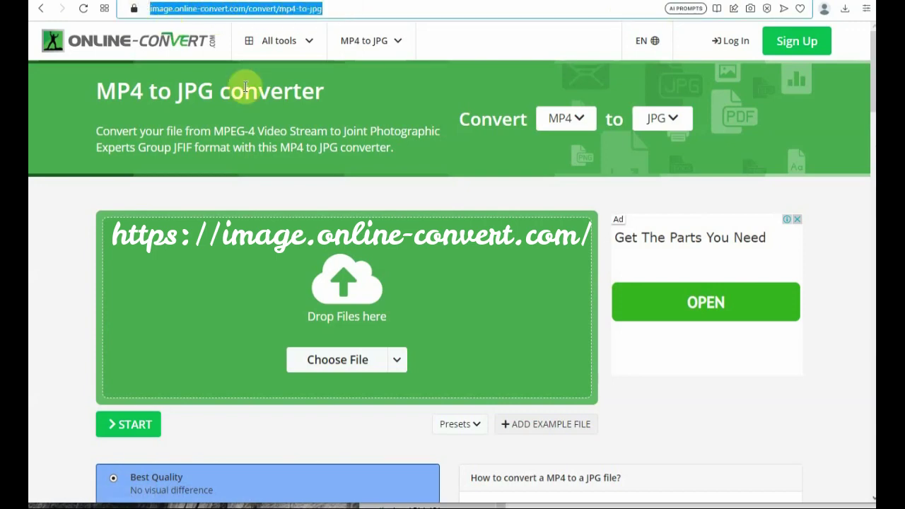
pyautogui.click(340, 368)
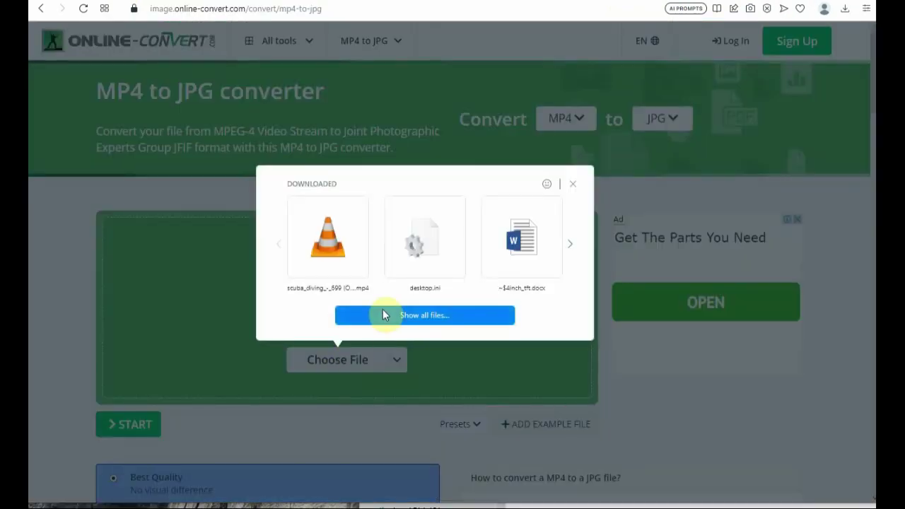
pyautogui.click(335, 247)
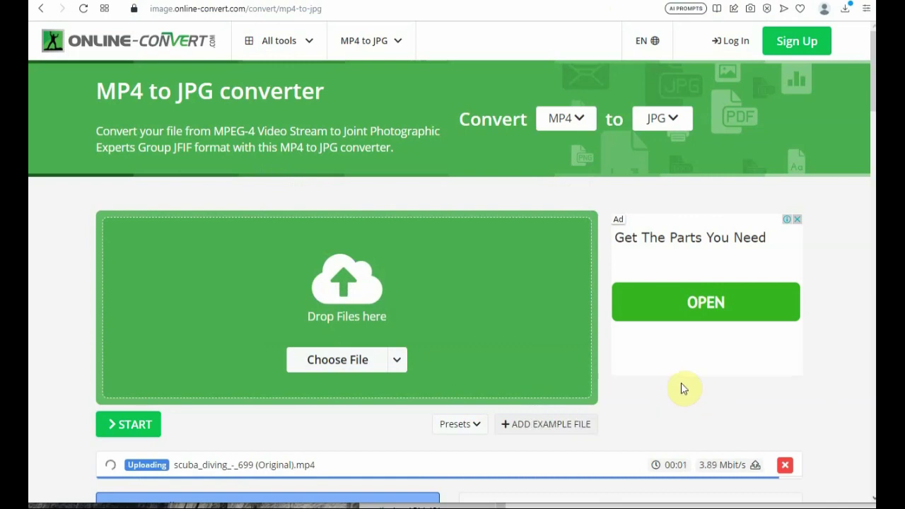
# - Set the output frames to 800×480 in Optional Settings and start the conversion
pyautogui.scroll(-2, 681, 383)
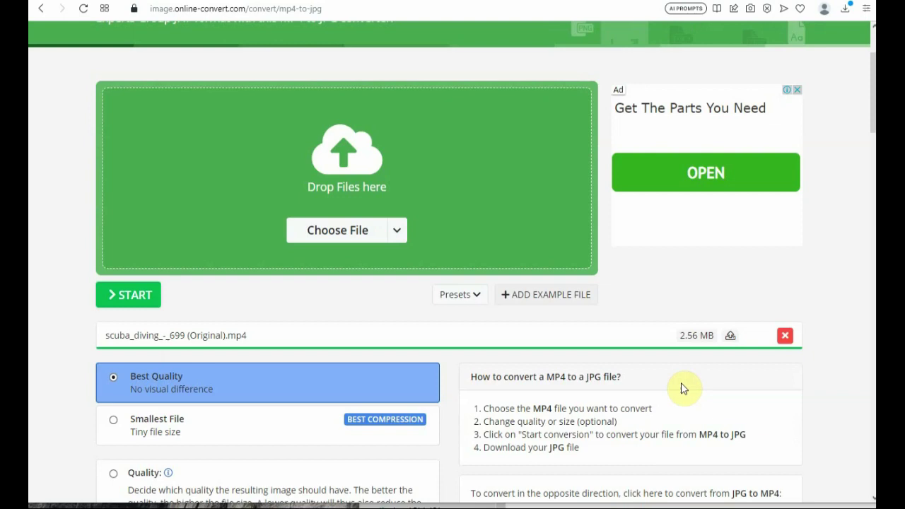
pyautogui.scroll(-2, 679, 353)
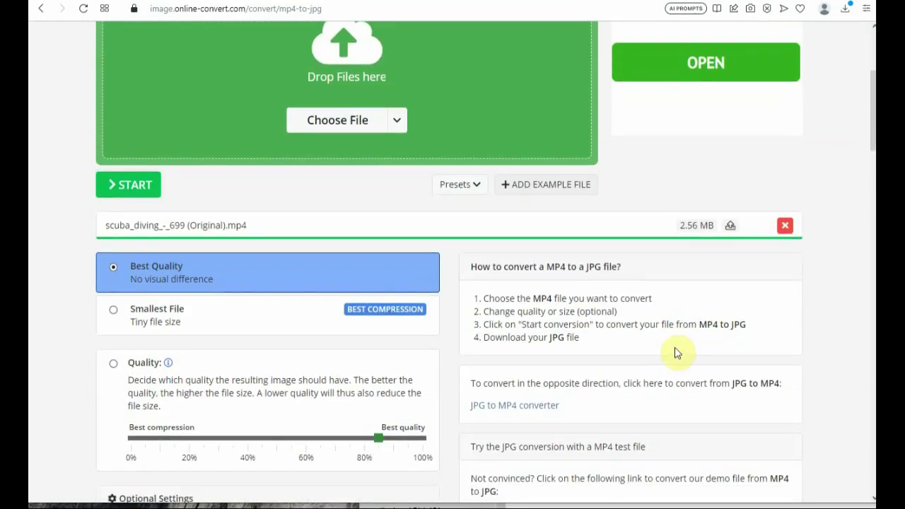
pyautogui.scroll(-2, 675, 352)
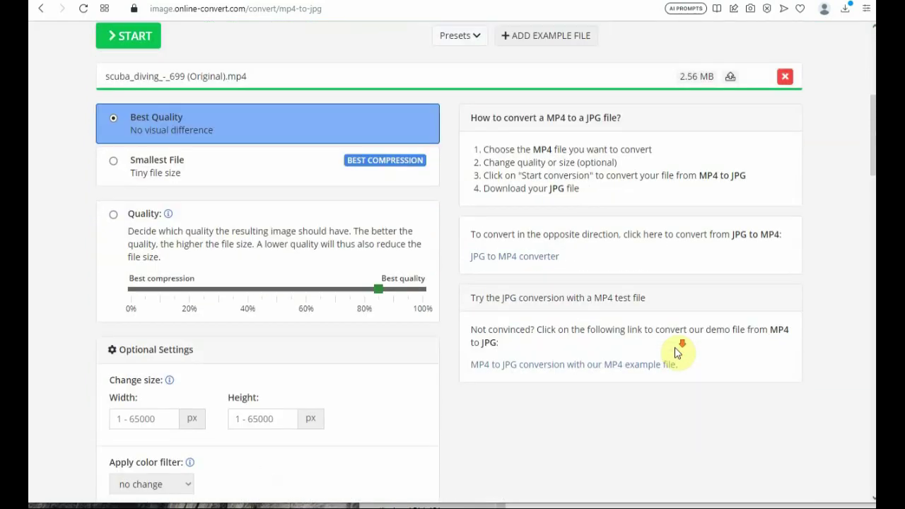
pyautogui.scroll(-1, 677, 354)
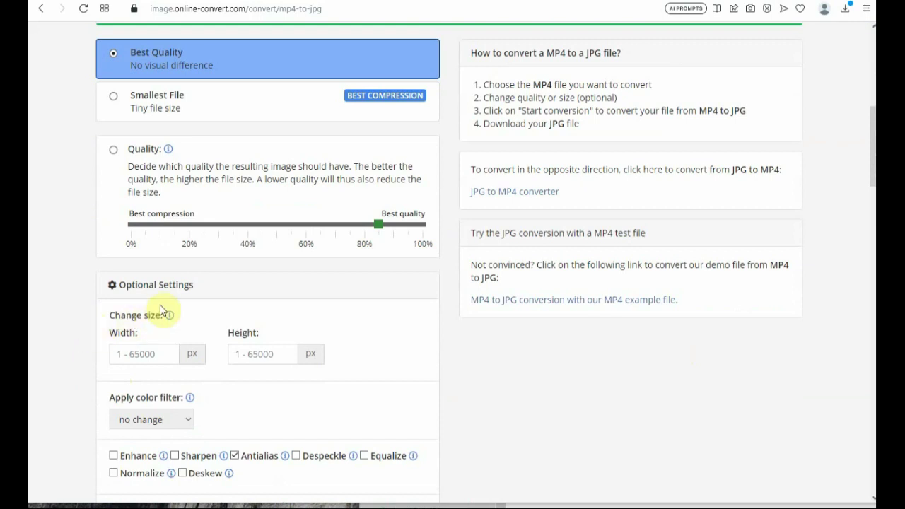
pyautogui.click(149, 356)
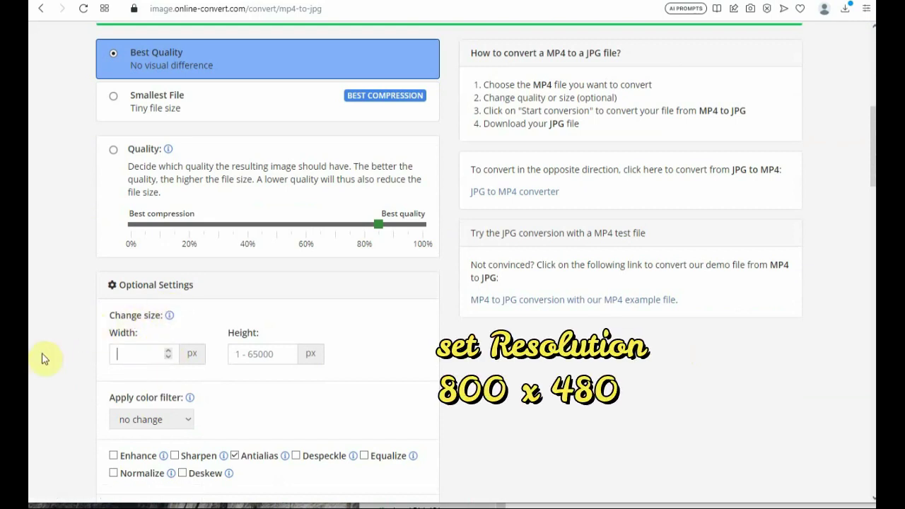
pyautogui.write('800')
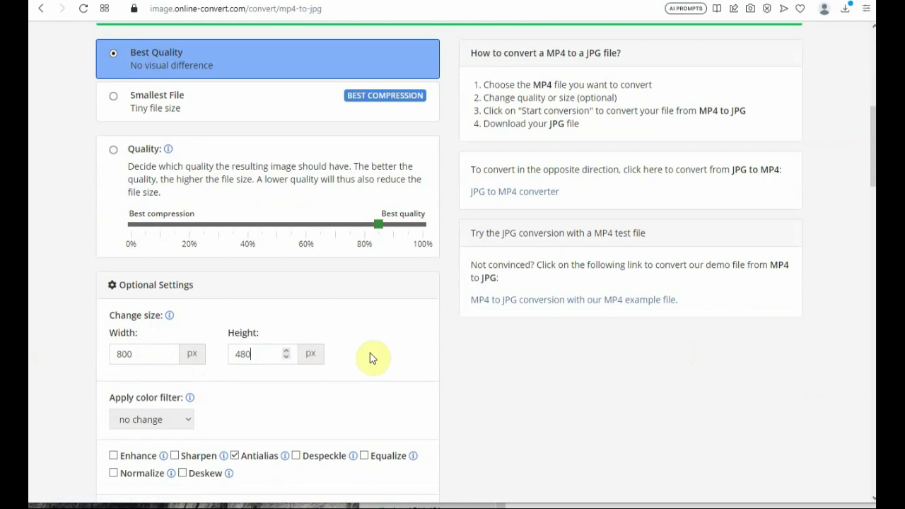
pyautogui.scroll(-2, 370, 353)
pyautogui.scroll(-10, 373, 358)
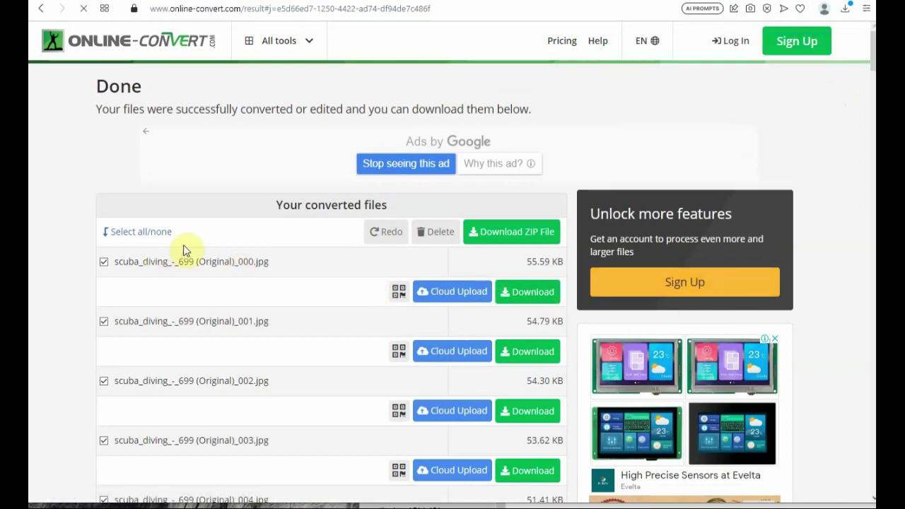
# - Download the converted frames as one ZIP and confirm it in the browser Downloads panel
pyautogui.click(510, 232)
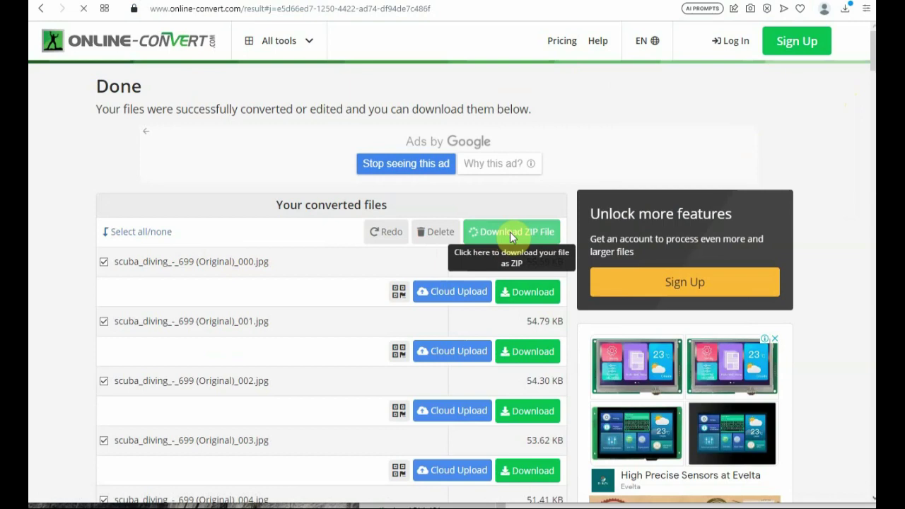
pyautogui.click(845, 8)
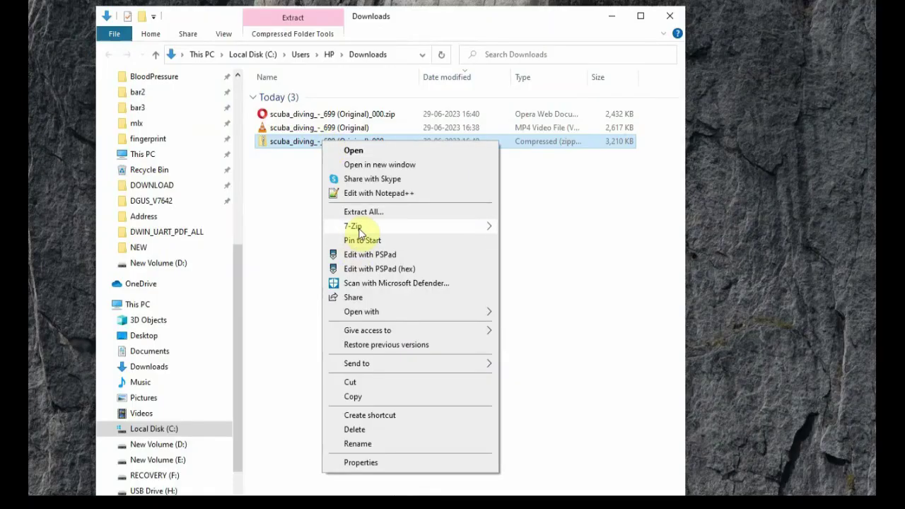
# - Extract the frames ZIP with 7-Zip into its own folder and open that folder
pyautogui.moveTo(360, 230)
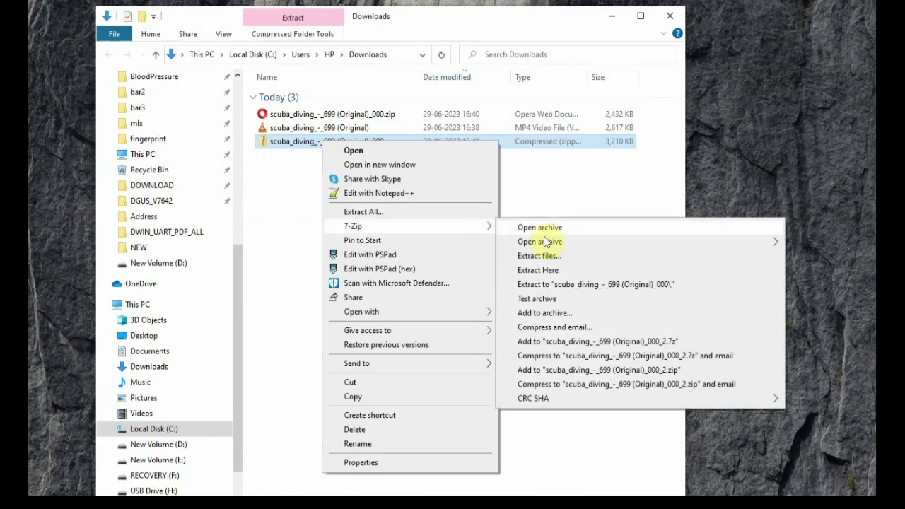
pyautogui.click(578, 285)
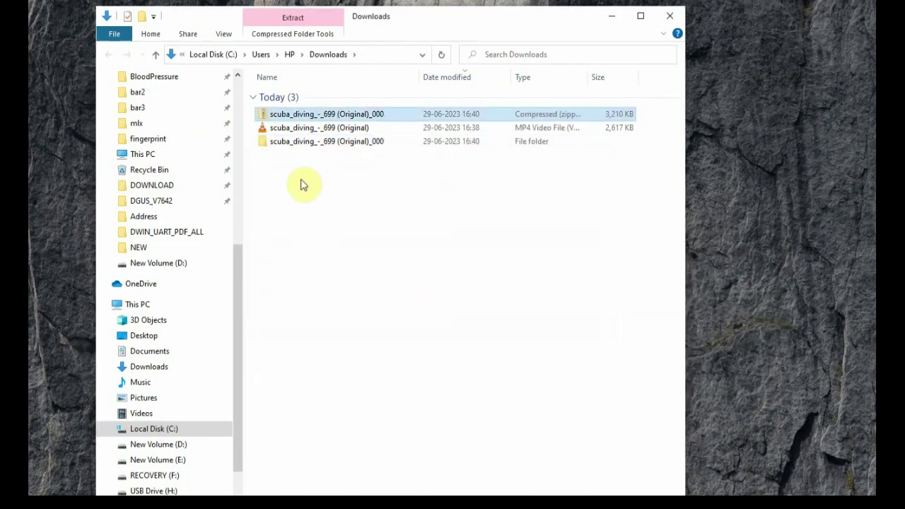
pyautogui.click(301, 142)
pyautogui.doubleClick(302, 142)
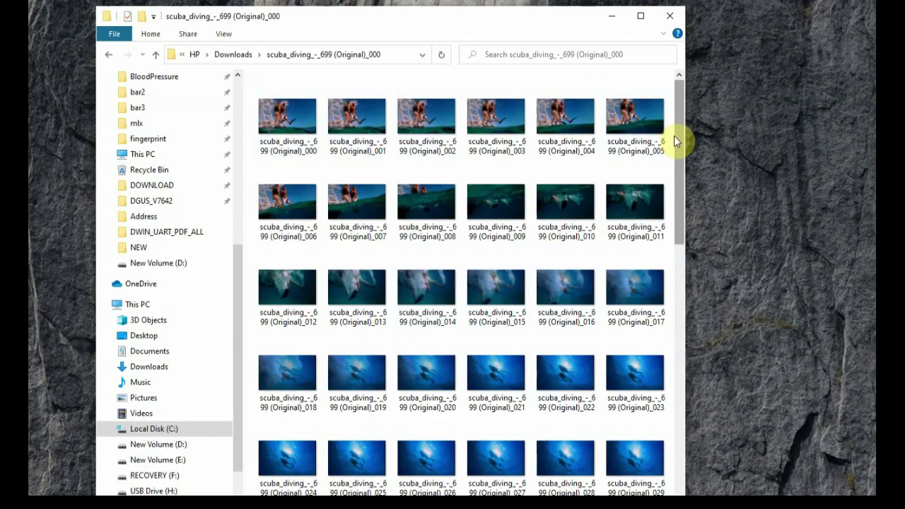
# - Open frame scuba_diving_-_699 (Original)_000.jpg in IrfanView 64-bit
pyautogui.moveTo(674, 135); pyautogui.dragTo(700, 458)
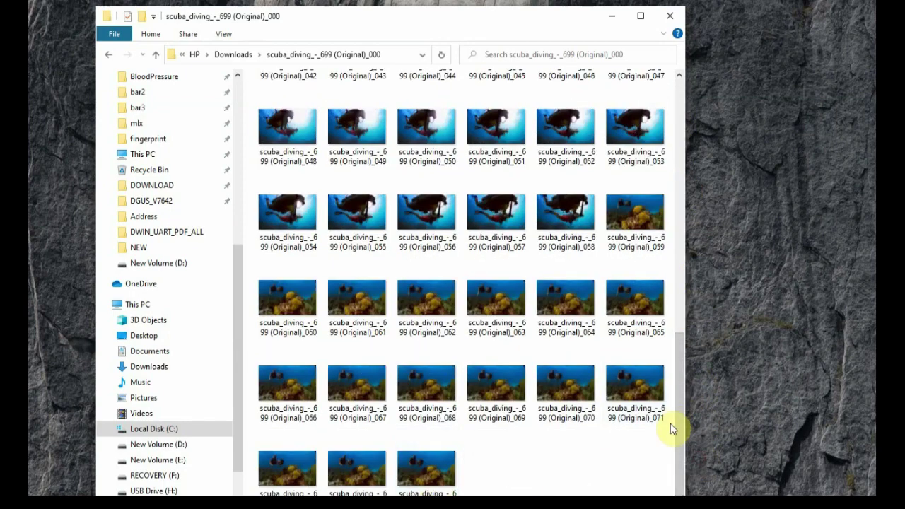
pyautogui.moveTo(680, 423); pyautogui.dragTo(695, 113)
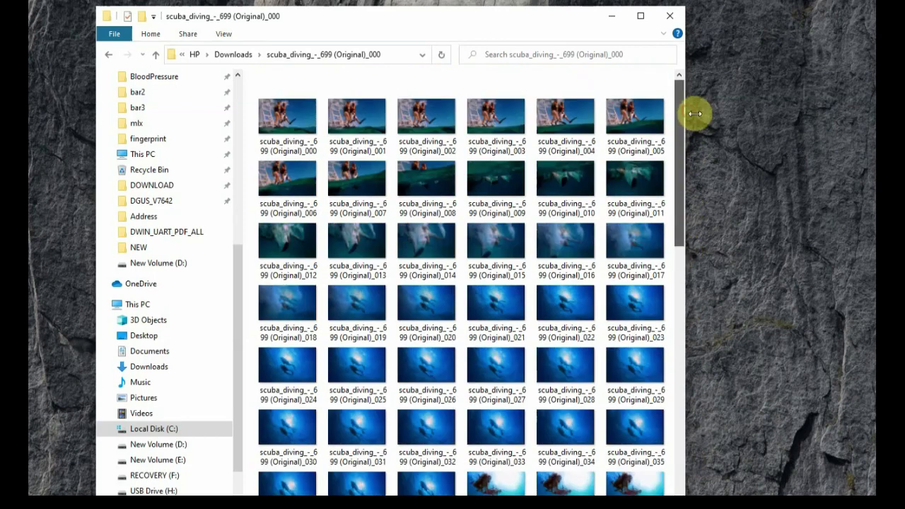
pyautogui.click(288, 119)
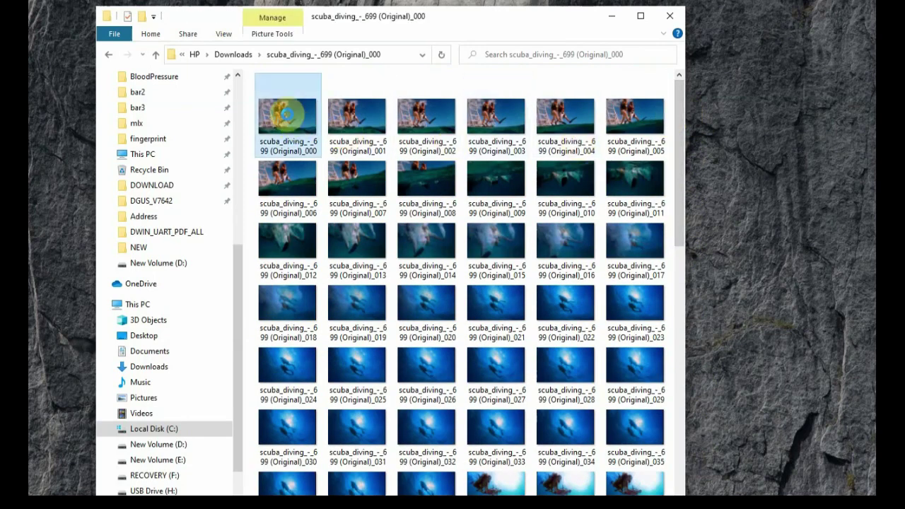
pyautogui.rightClick(288, 114)
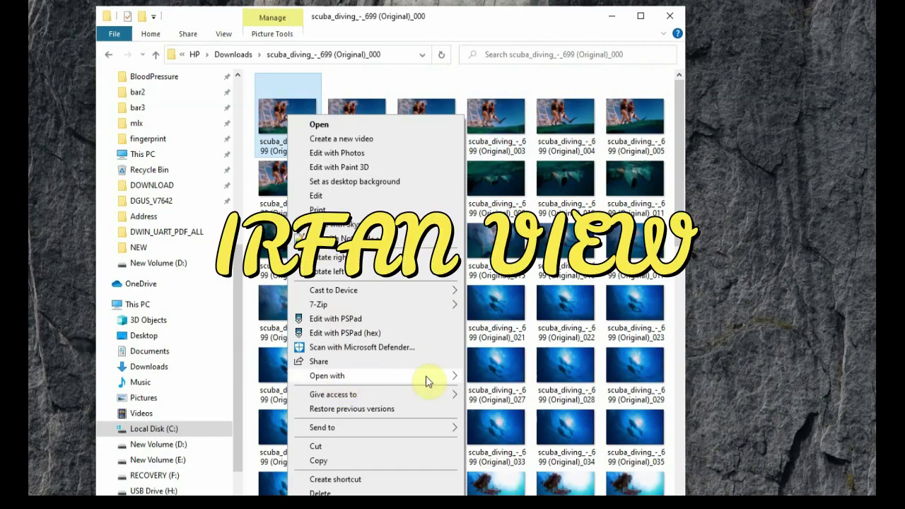
pyautogui.moveTo(446, 376)
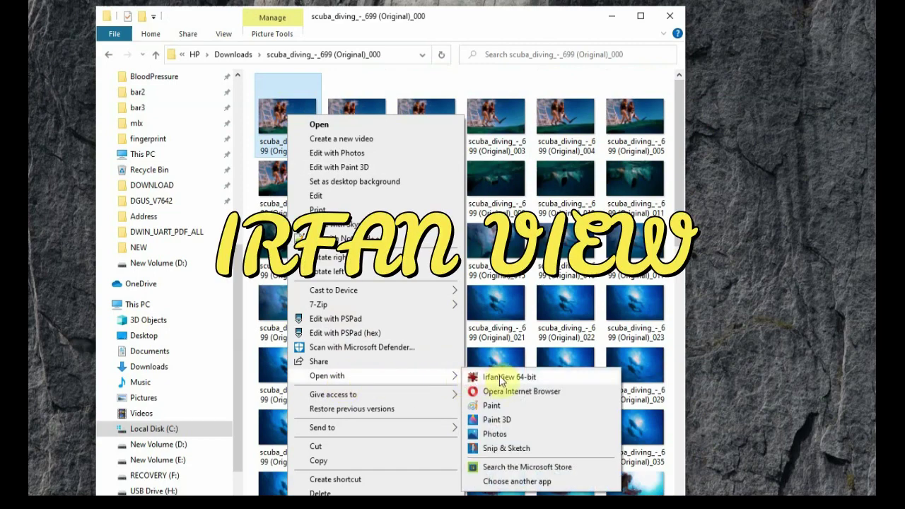
pyautogui.click(501, 378)
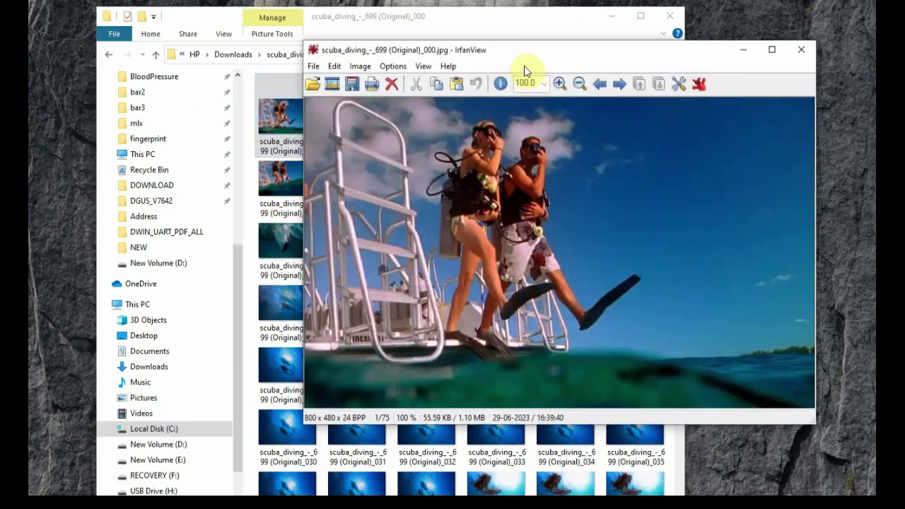
# - Move IrfanView left and open File > Batch Conversion/Rename for the frames folder
pyautogui.moveTo(531, 56); pyautogui.dragTo(427, 61)
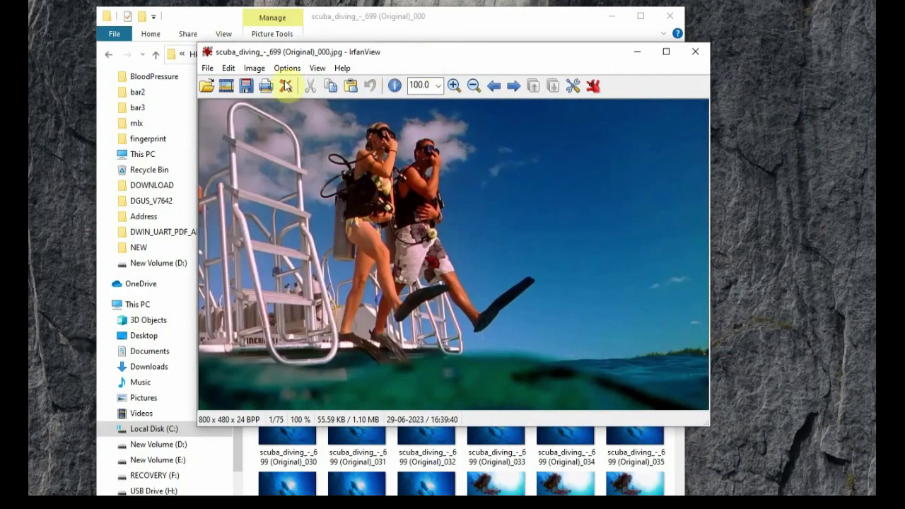
pyautogui.click(208, 67)
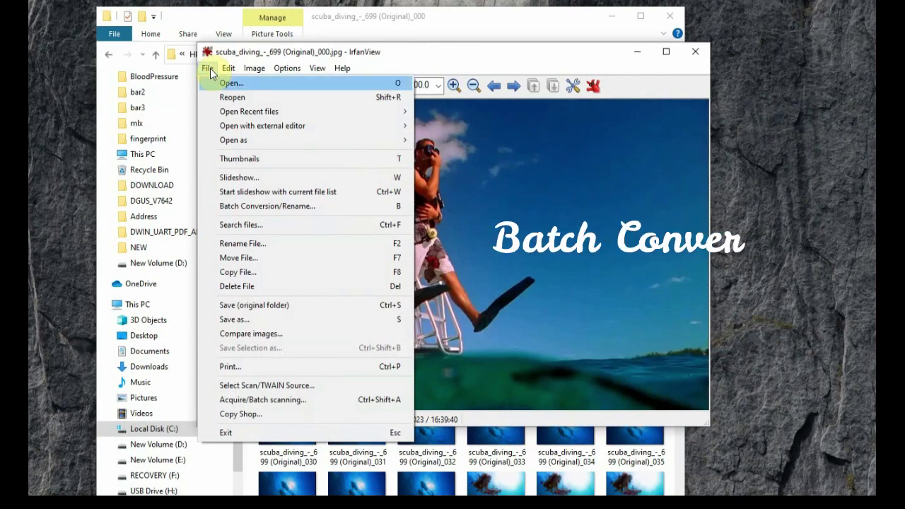
pyautogui.click(247, 210)
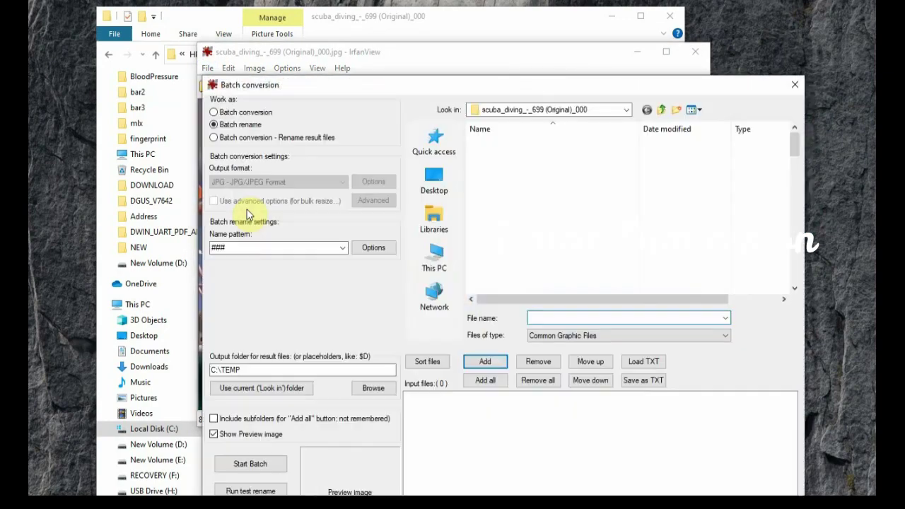
# - Add all 75 frames to the batch input list and set the name pattern to ###
pyautogui.click(615, 18)
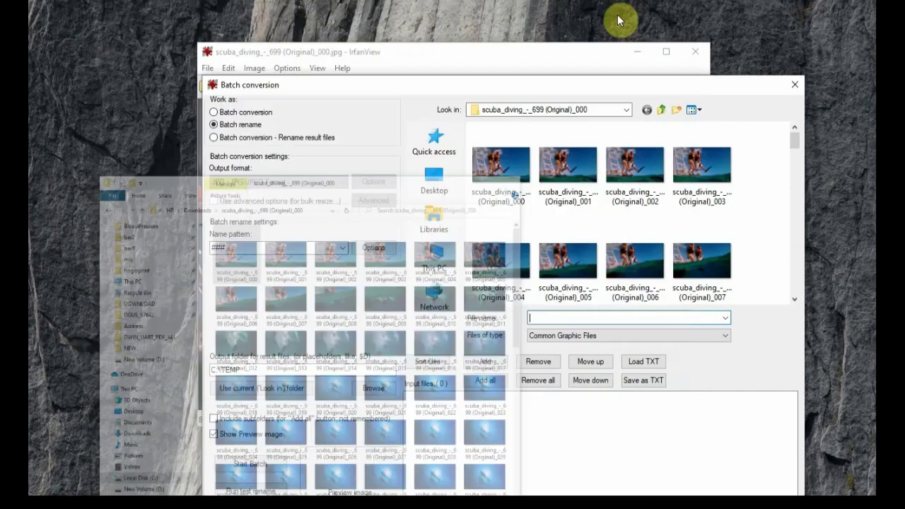
pyautogui.moveTo(520, 85); pyautogui.dragTo(423, 69)
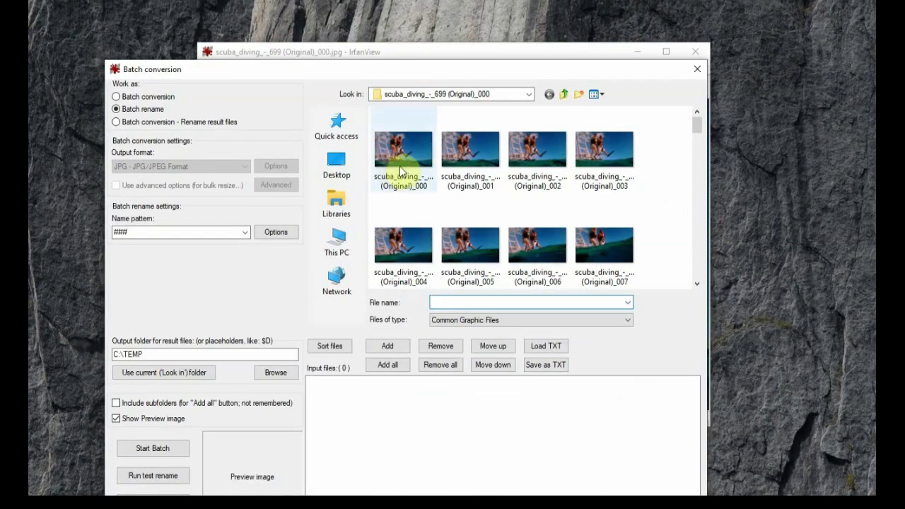
pyautogui.click(389, 366)
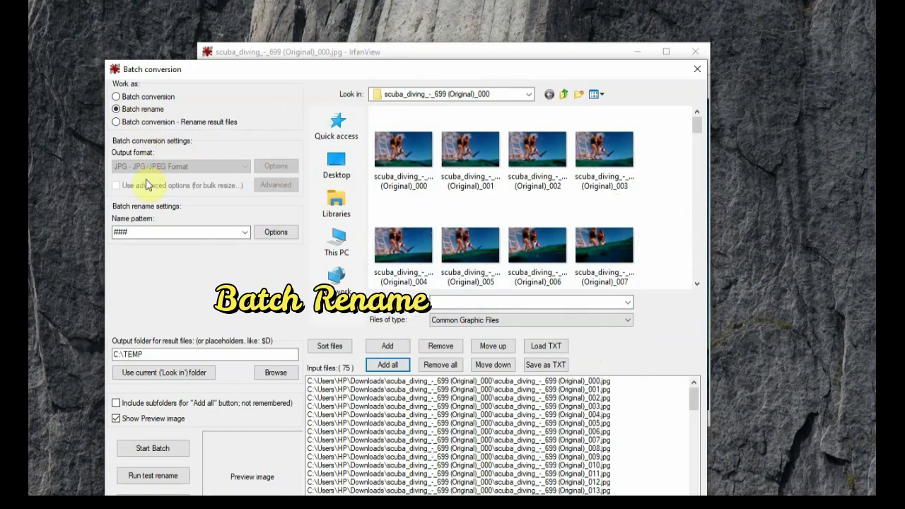
pyautogui.click(244, 232)
pyautogui.click(154, 253)
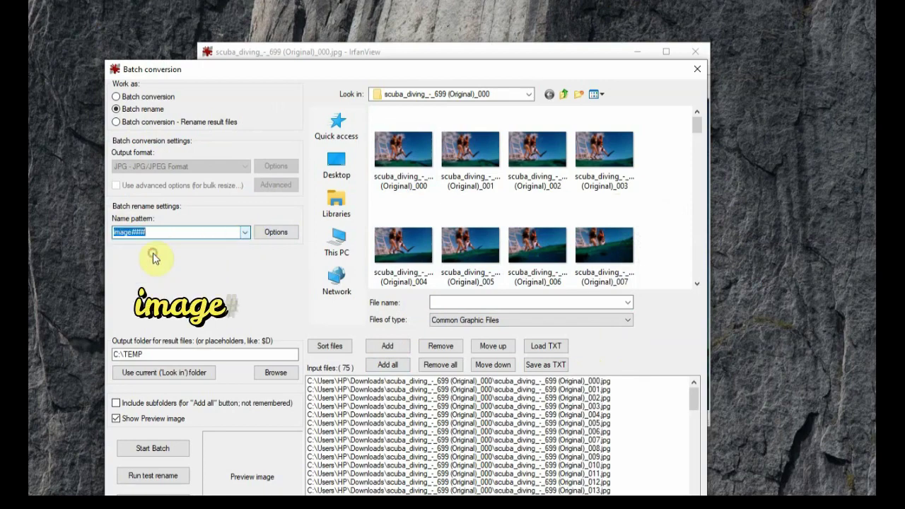
pyautogui.moveTo(131, 233); pyautogui.dragTo(91, 231)
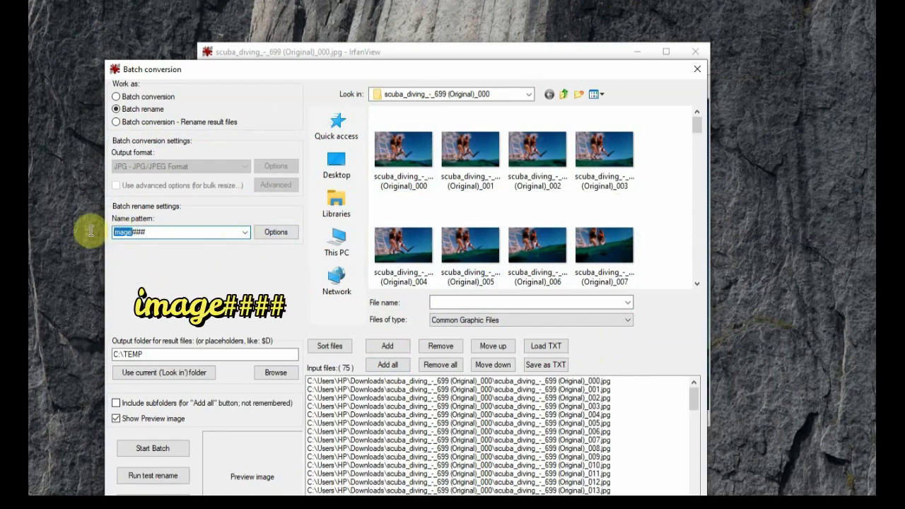
pyautogui.press('Delete')
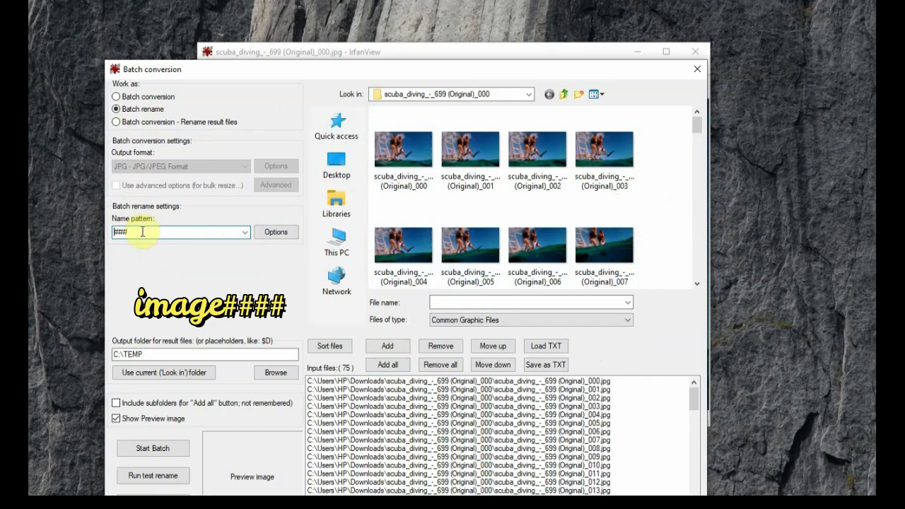
# - Set the rename starting counter to 0 and run the batch into C:\TEMP
pyautogui.click(275, 233)
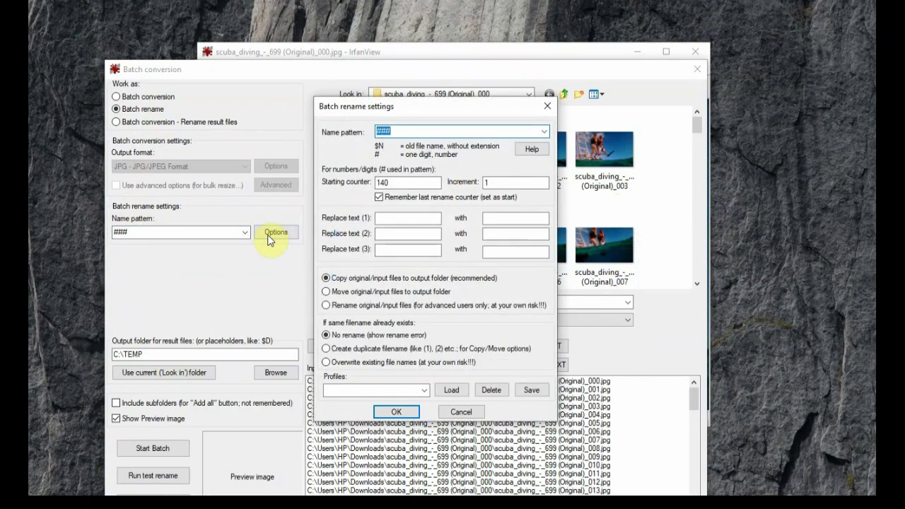
pyautogui.moveTo(415, 114); pyautogui.dragTo(302, 101)
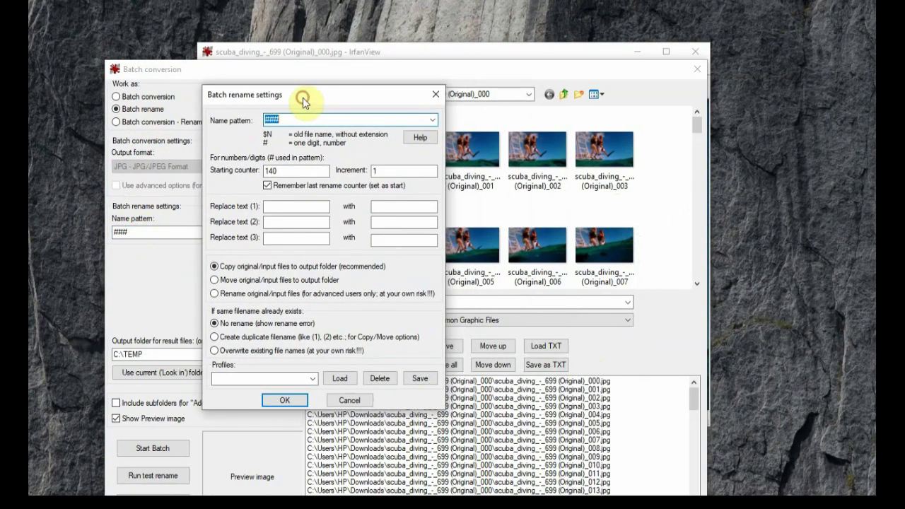
pyautogui.doubleClick(288, 170)
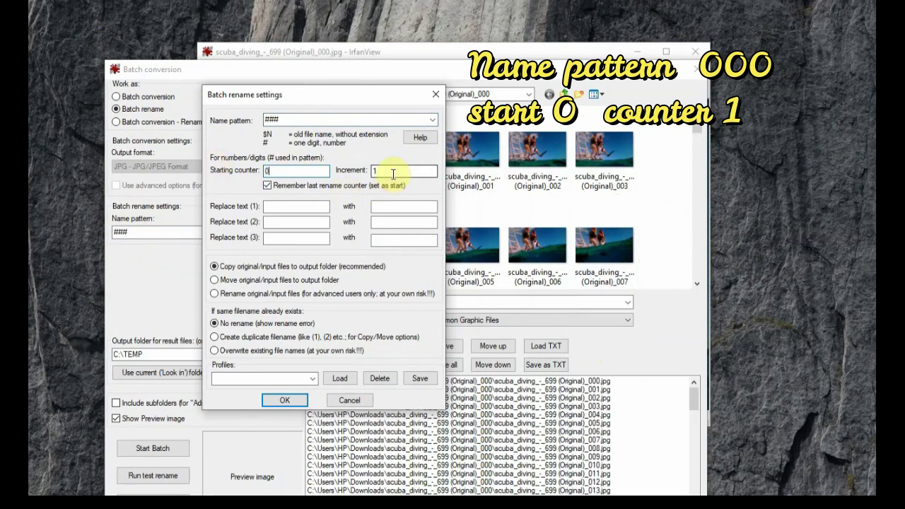
pyautogui.click(287, 400)
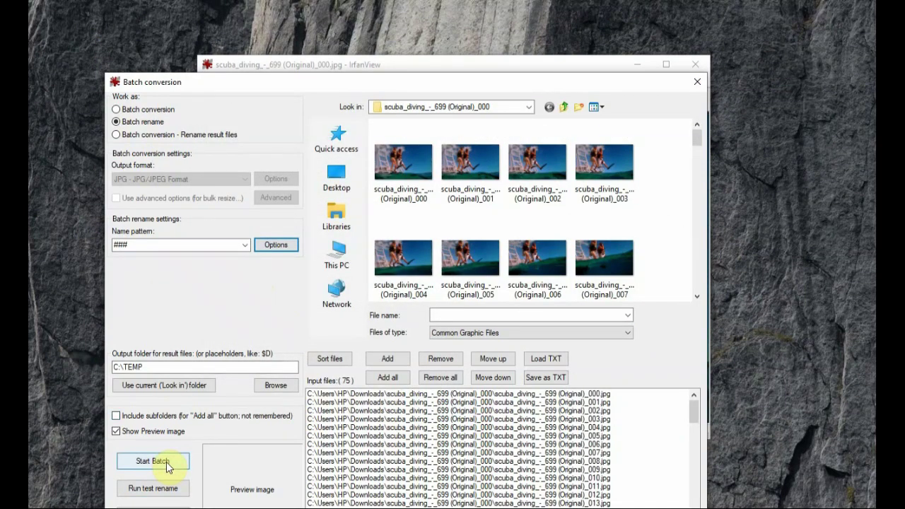
pyautogui.click(166, 462)
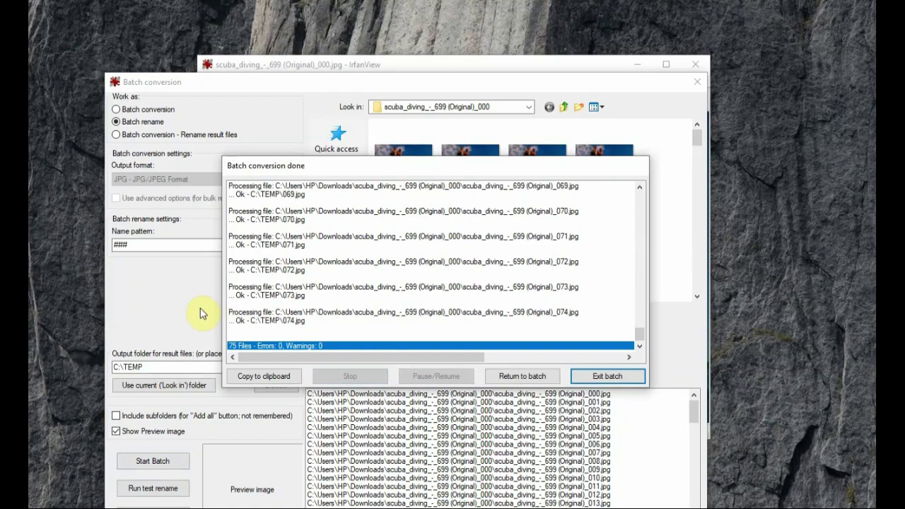
# - Close the batch dialogs and review the renamed frames 000–074 in C:\TEMP
pyautogui.click(596, 376)
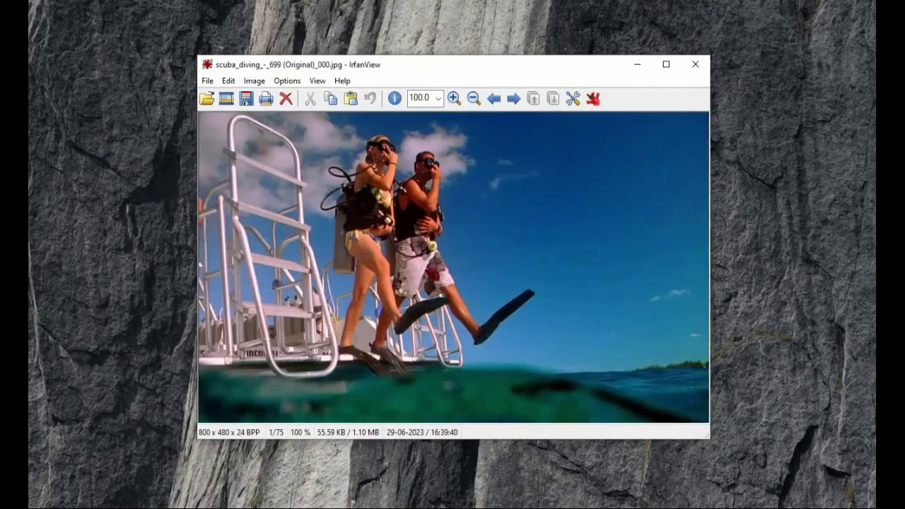
pyautogui.hotkey('alt', 'Tab')
pyautogui.moveTo(726, 2); pyautogui.dragTo(371, 4)
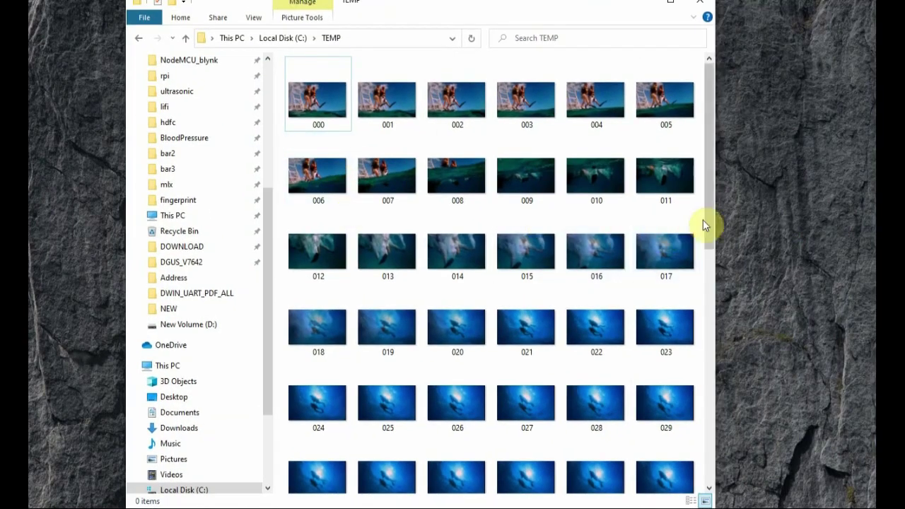
pyautogui.moveTo(708, 208); pyautogui.dragTo(703, 465)
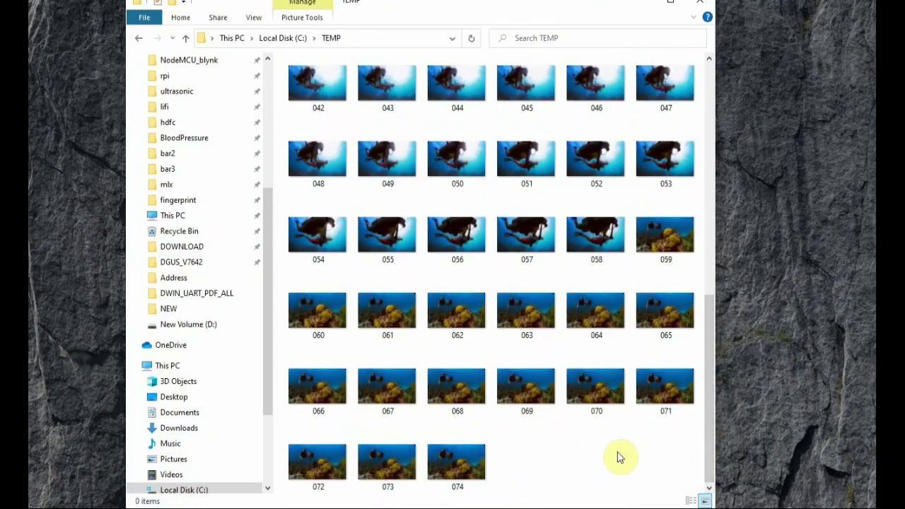
pyautogui.press('Home')
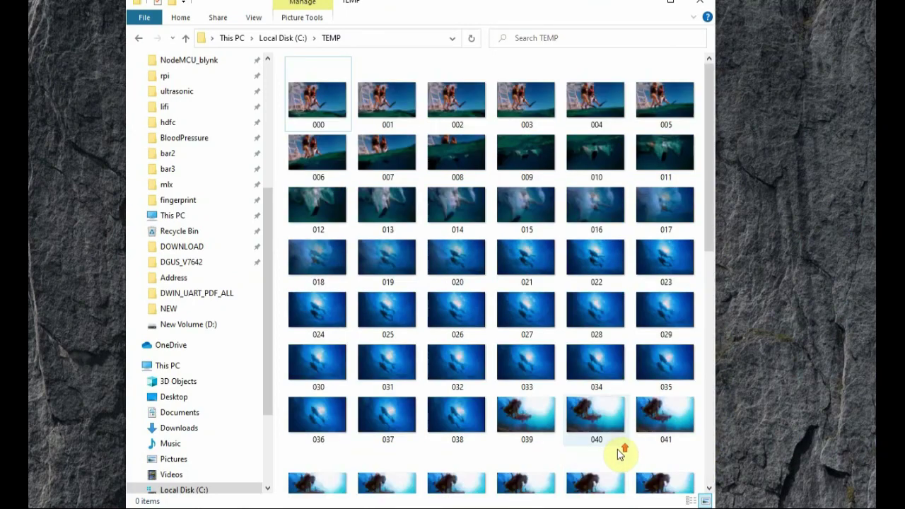
# - Create an 800X480 DGUS project in the animation_2 folder
pyautogui.click(282, 39)
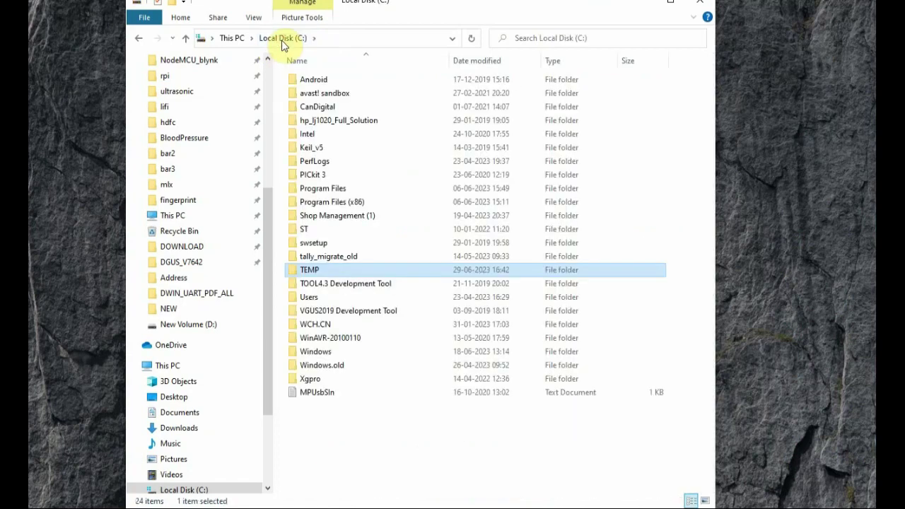
pyautogui.rightClick(320, 273)
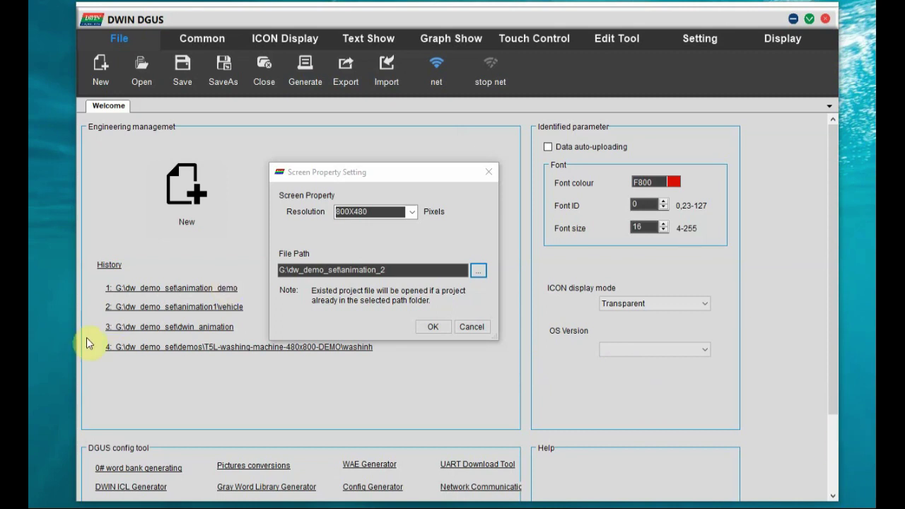
pyautogui.click(123, 167)
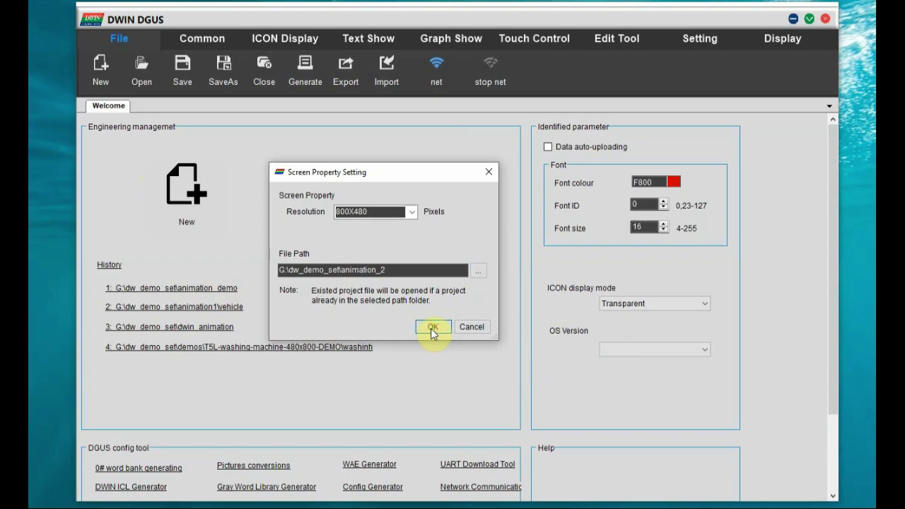
pyautogui.click(433, 330)
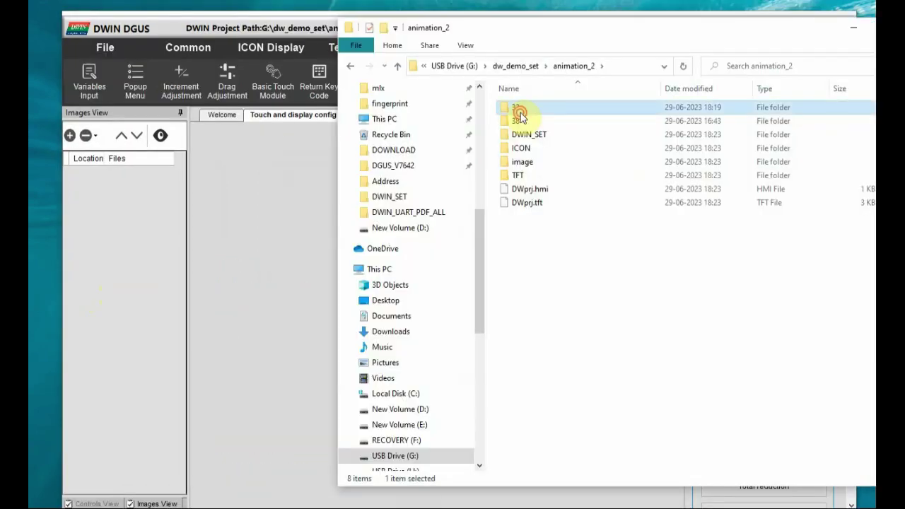
# - Look inside project folder 32, then open folder 38
pyautogui.doubleClick(520, 117)
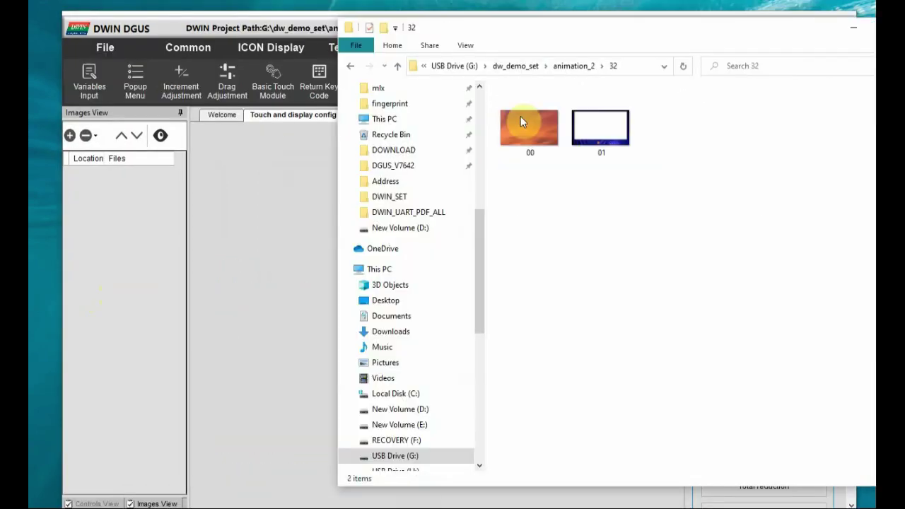
pyautogui.click(578, 68)
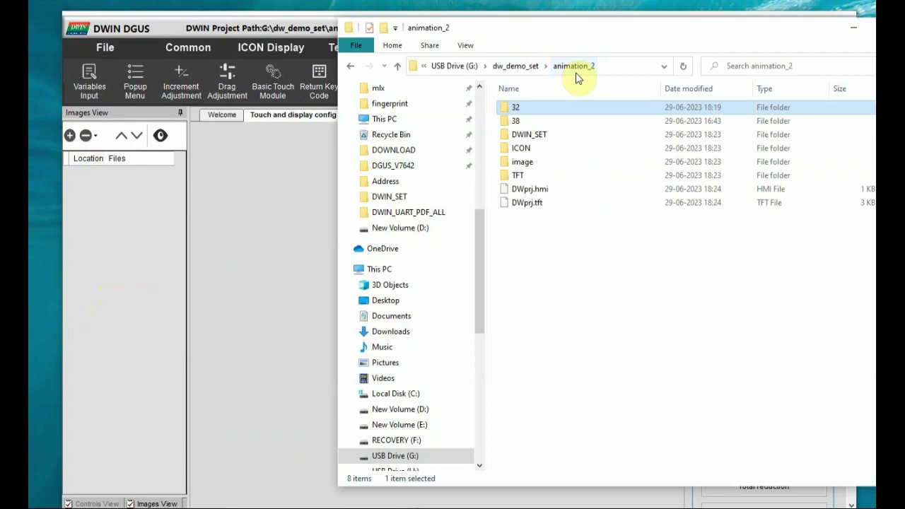
pyautogui.doubleClick(523, 123)
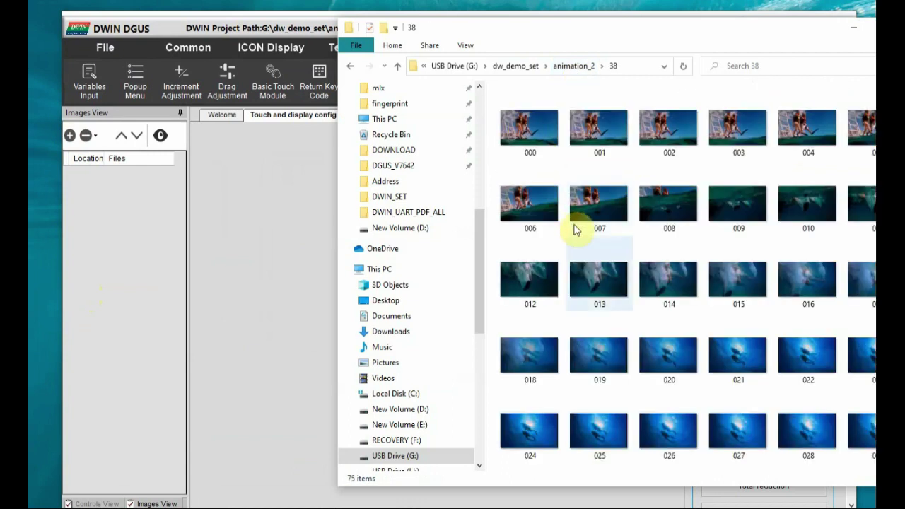
pyautogui.moveTo(647, 36); pyautogui.dragTo(455, 30)
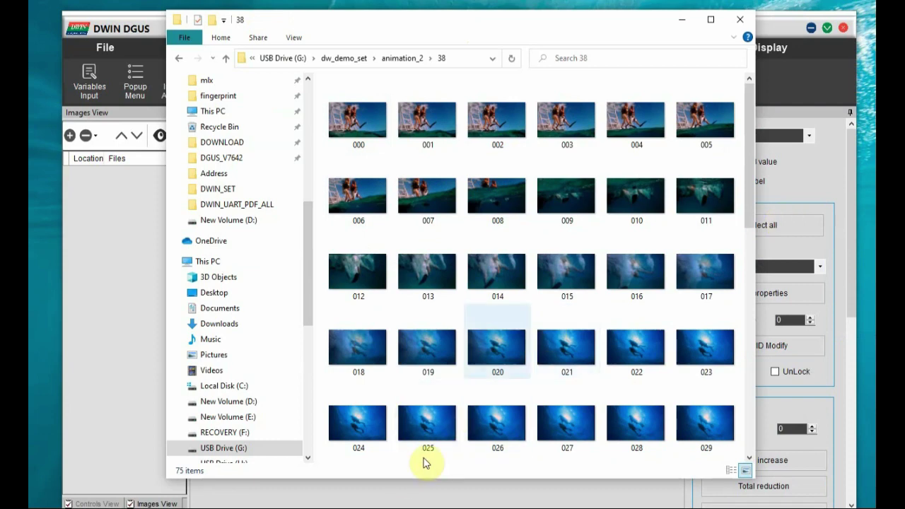
# - Confirm folder 38 holds frames 000 through 074, then return to animation_2 and reveal DGUS
pyautogui.click(366, 128)
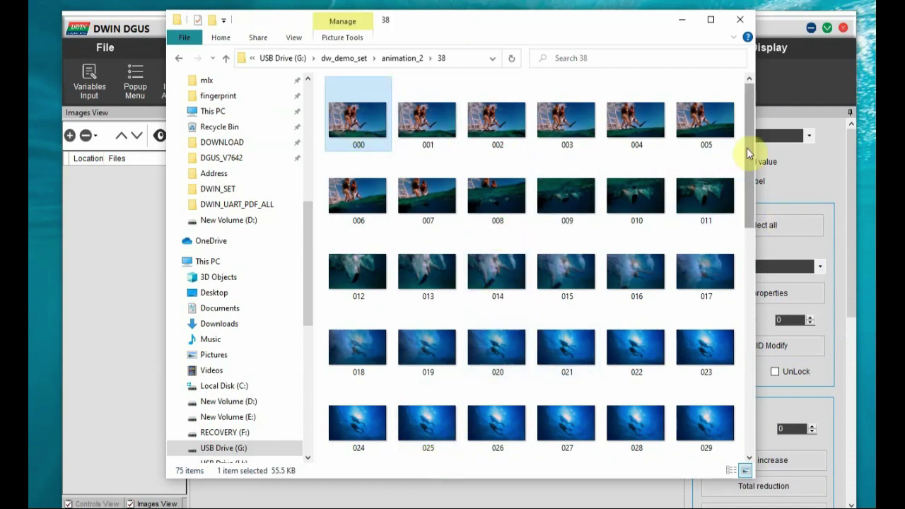
pyautogui.moveTo(748, 151); pyautogui.dragTo(755, 376)
pyautogui.click(484, 428)
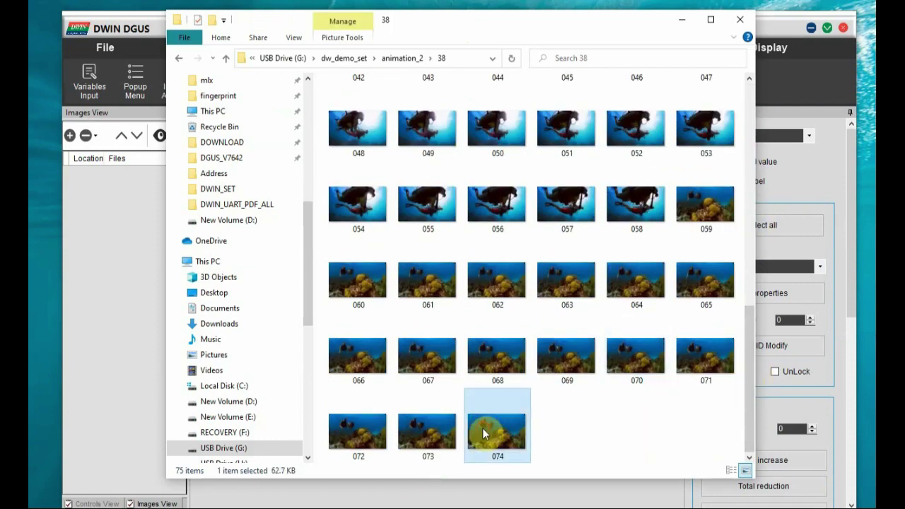
pyautogui.click(400, 58)
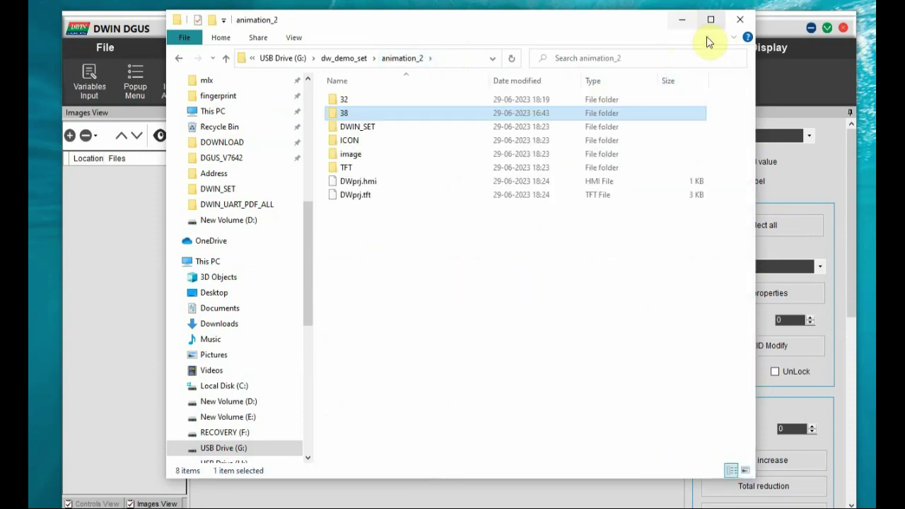
pyautogui.click(682, 19)
# - Add 00.jpg and 01.jpg from folder 32 in Images View and reposition the DwinPCKits window
pyautogui.click(686, 47)
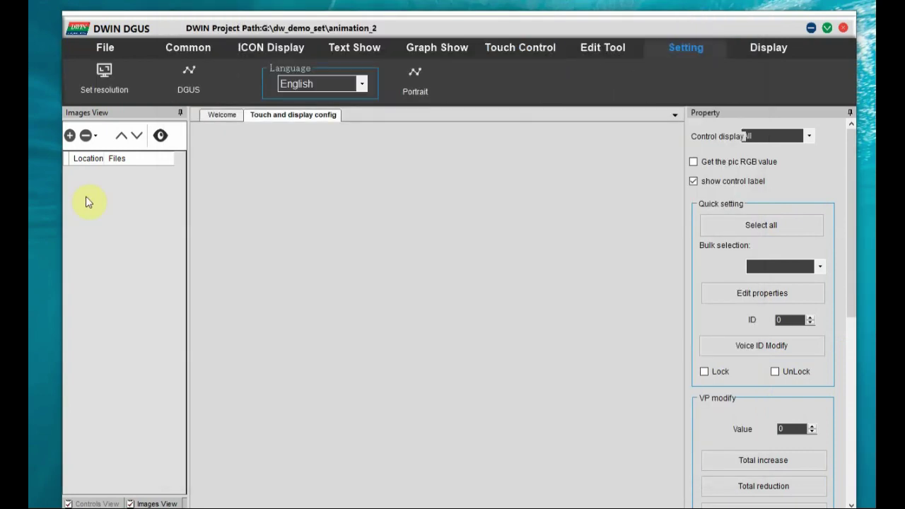
pyautogui.click(68, 136)
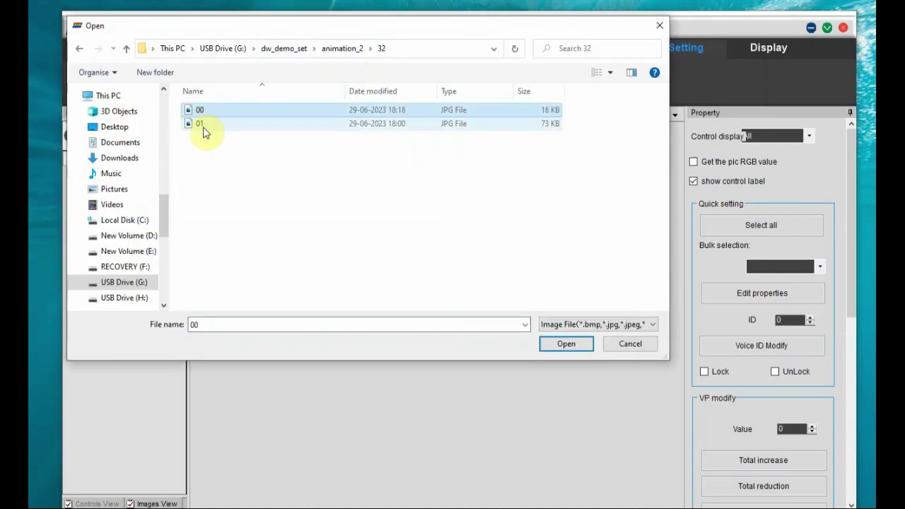
pyautogui.keyDown('shift'); pyautogui.click(202, 125); pyautogui.keyUp('shift')
pyautogui.click(570, 352)
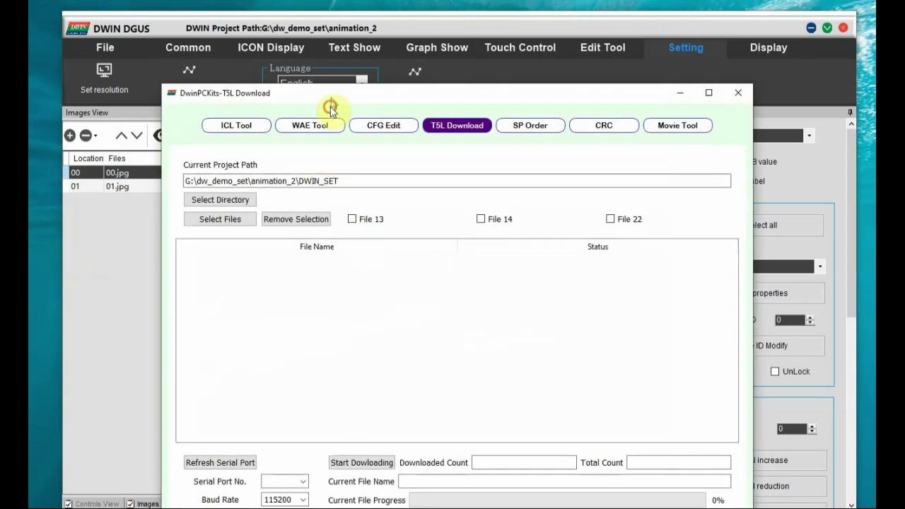
pyautogui.moveTo(330, 107); pyautogui.dragTo(328, 35)
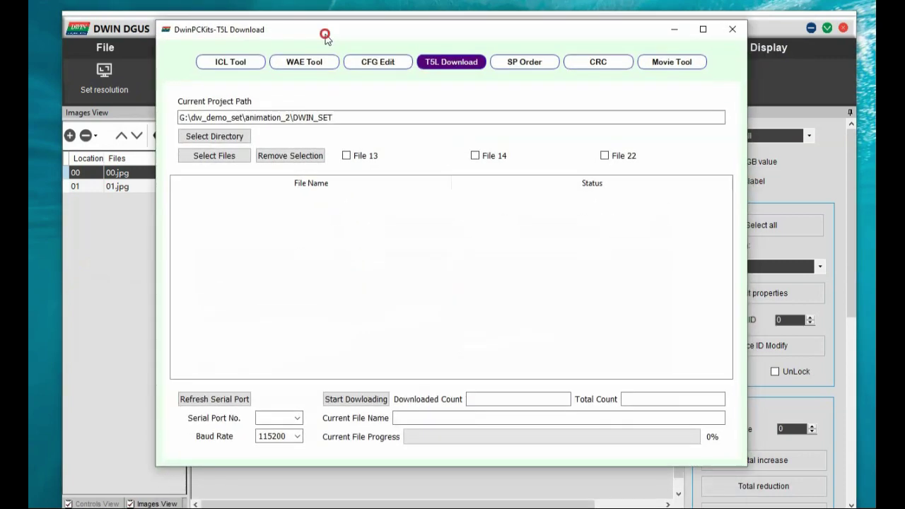
# - Load background pictures 00 and 01 into the ICL Tool picture list
pyautogui.click(219, 67)
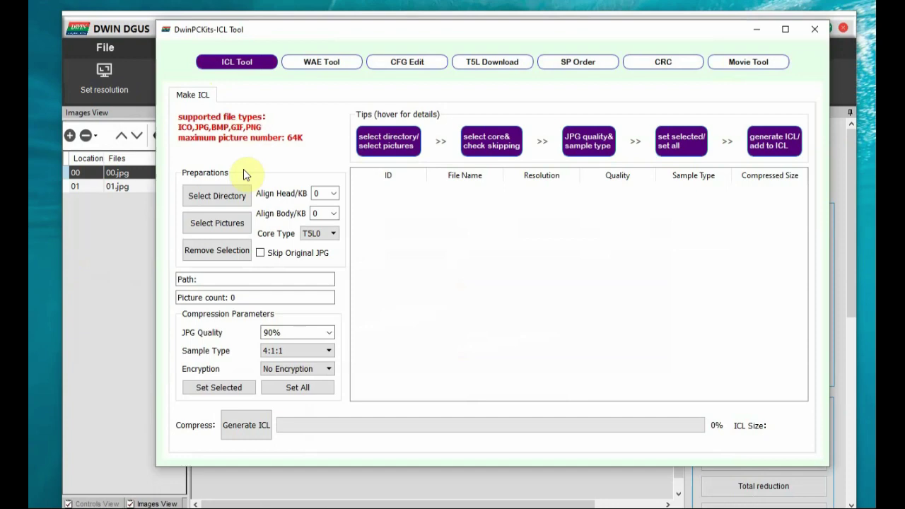
pyautogui.click(221, 225)
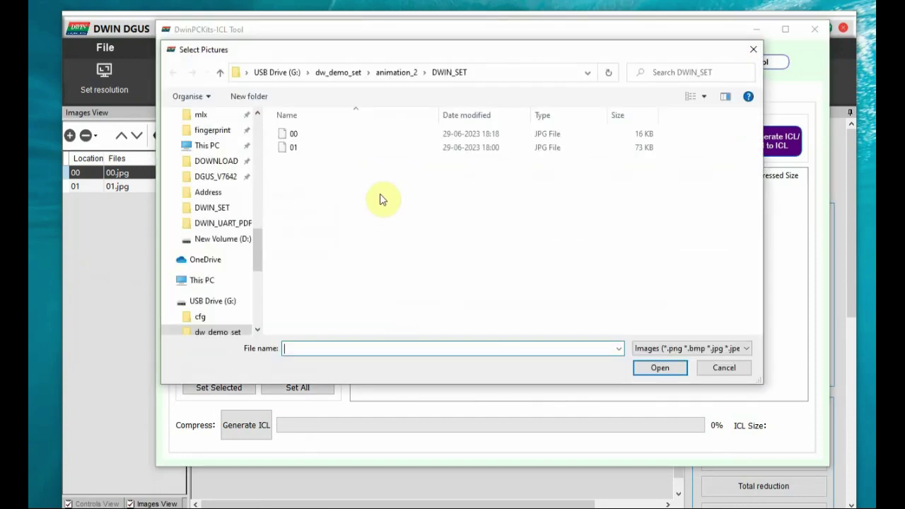
pyautogui.click(290, 135)
pyautogui.moveTo(290, 136); pyautogui.dragTo(293, 156)
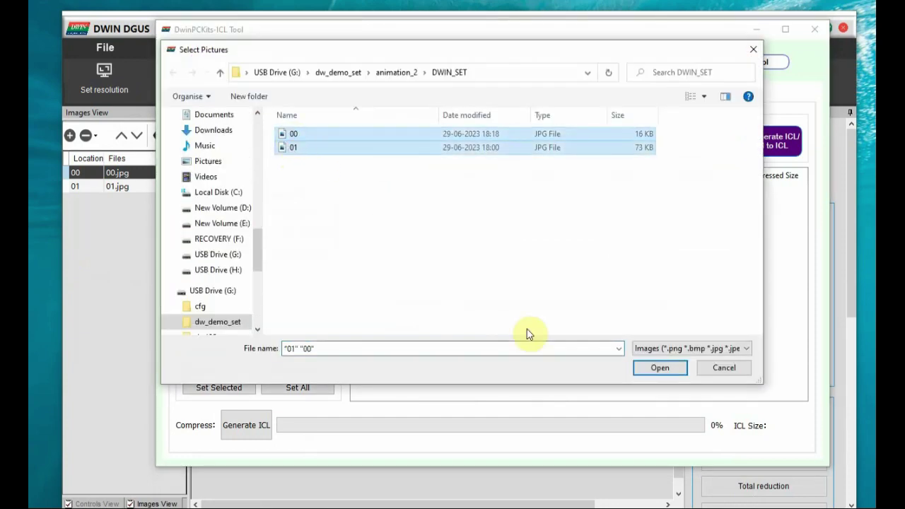
pyautogui.click(660, 368)
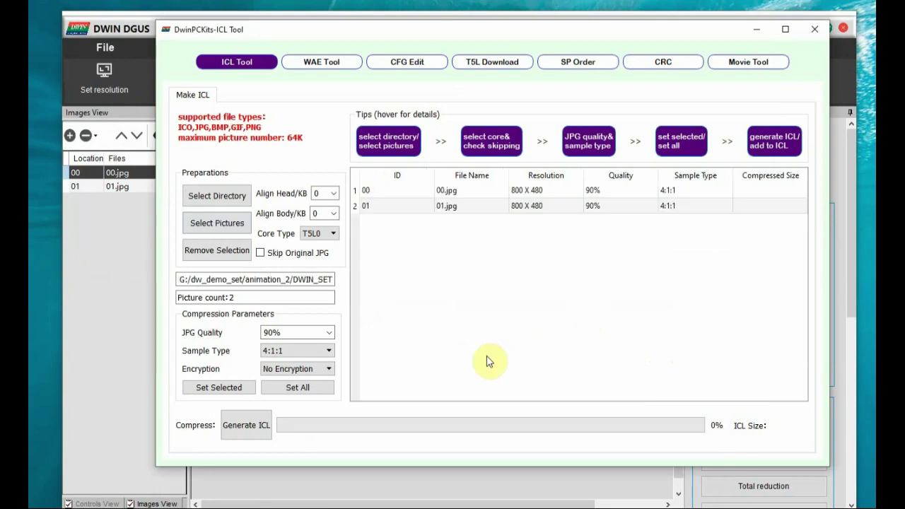
# - Generate the icon library as 32.icl and start choosing a new picture set
pyautogui.click(242, 427)
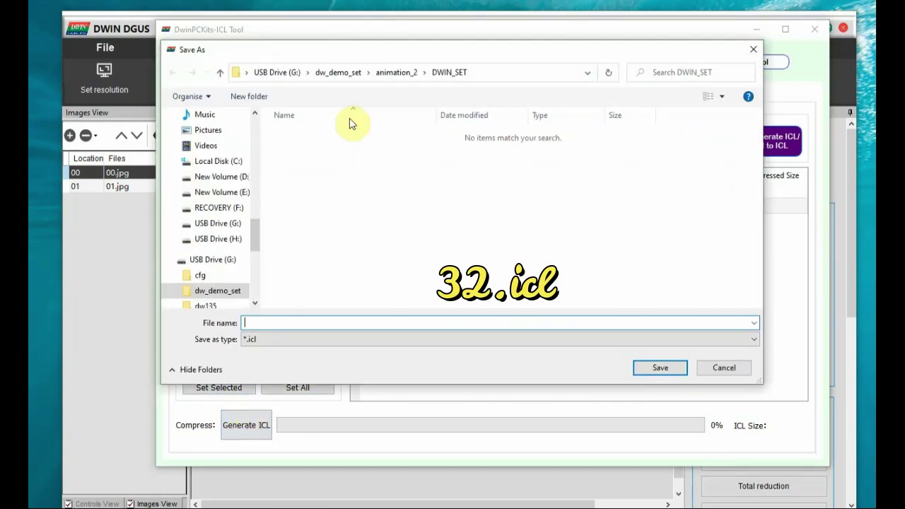
pyautogui.click(287, 323)
pyautogui.write('32')
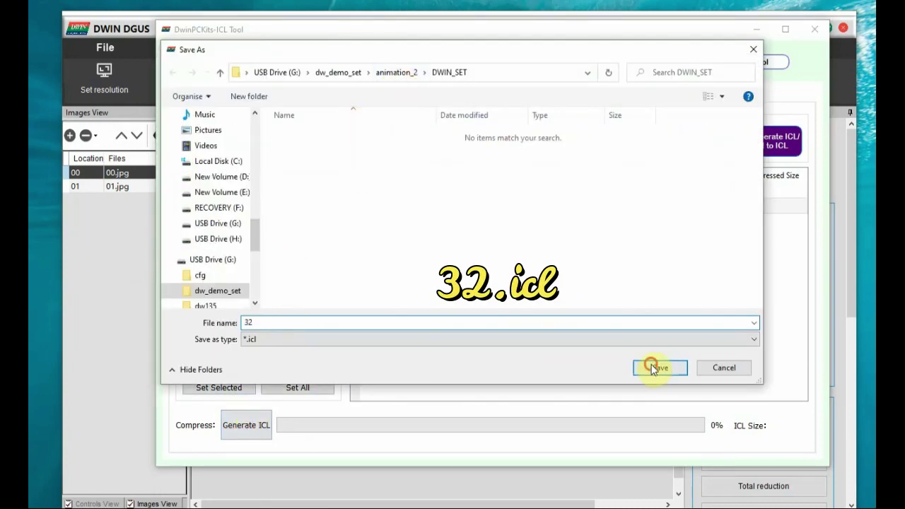
pyautogui.click(660, 368)
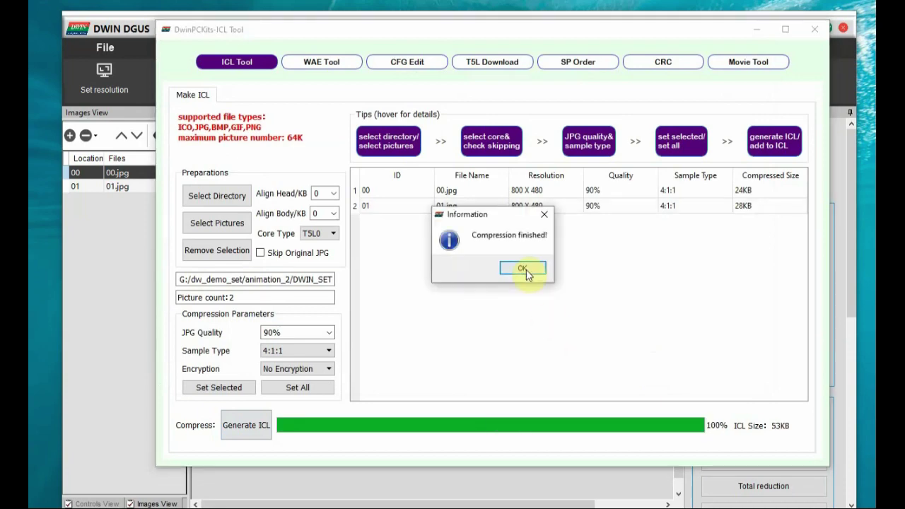
pyautogui.click(524, 269)
pyautogui.click(224, 222)
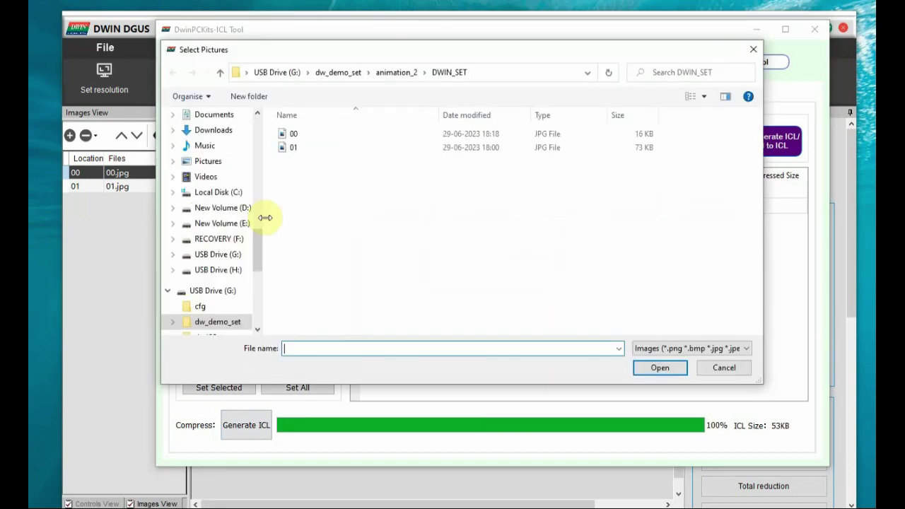
# - Load all 75 frames from folder 38 into the ICL Tool list
pyautogui.click(402, 73)
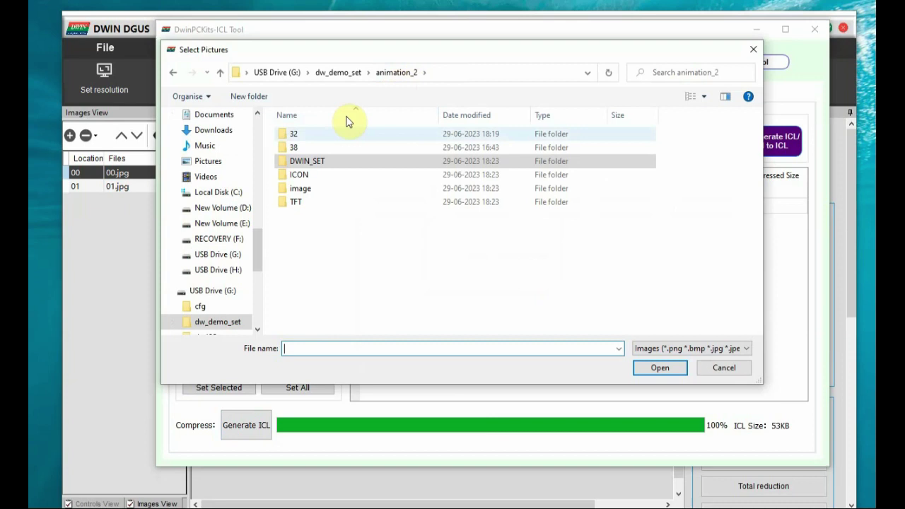
pyautogui.doubleClick(304, 146)
pyautogui.click(304, 141)
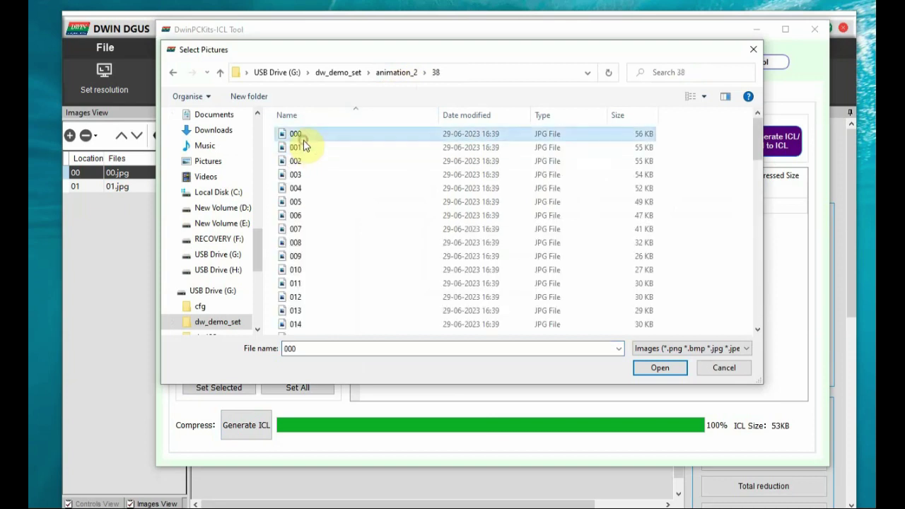
pyautogui.hotkey('ctrl', 'a')
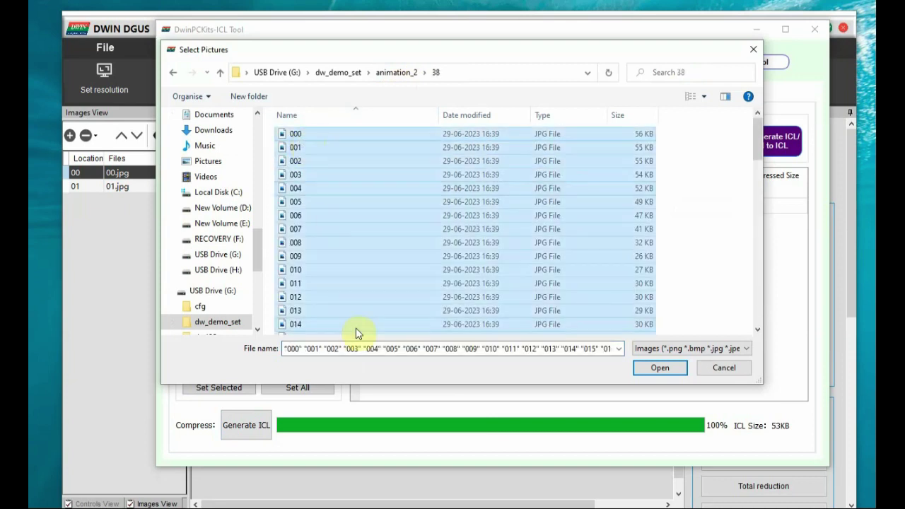
pyautogui.click(659, 369)
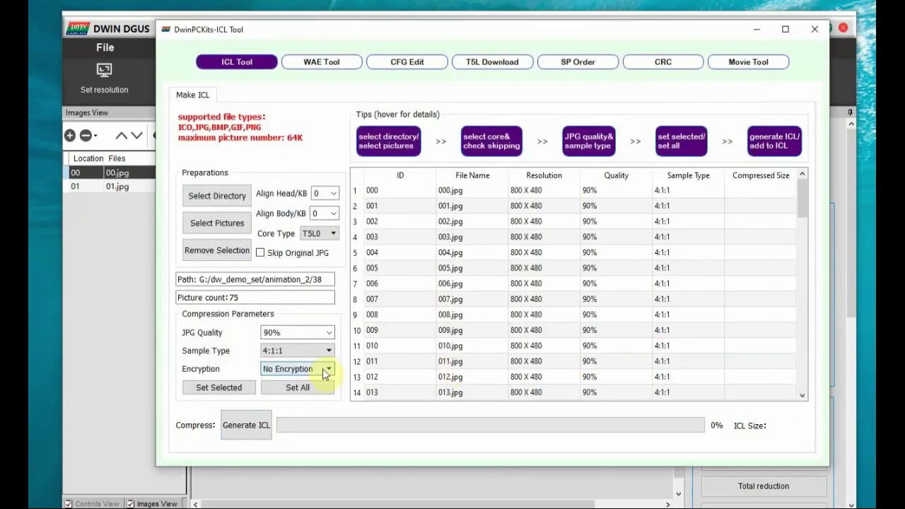
# - Generate the frames library as 38.icl in DWIN_SET, then close ICL Tool
pyautogui.click(251, 425)
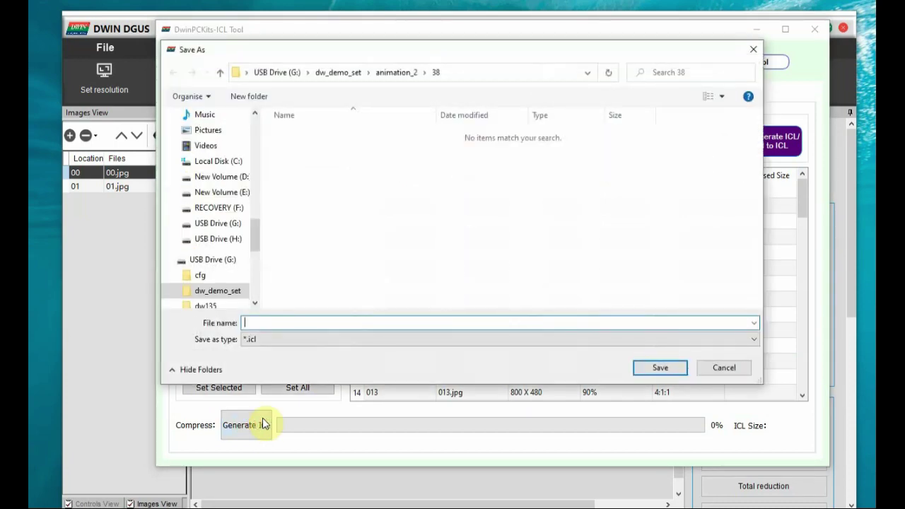
pyautogui.click(394, 75)
pyautogui.doubleClick(305, 161)
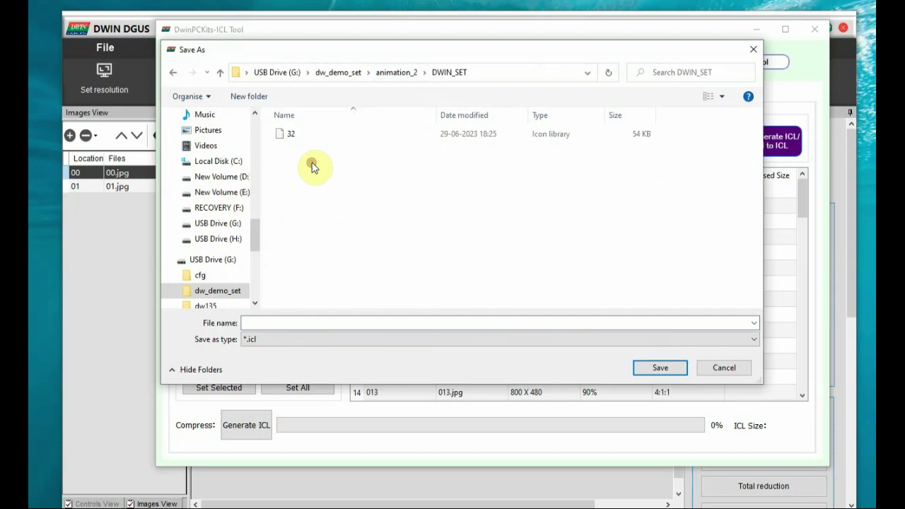
pyautogui.click(264, 324)
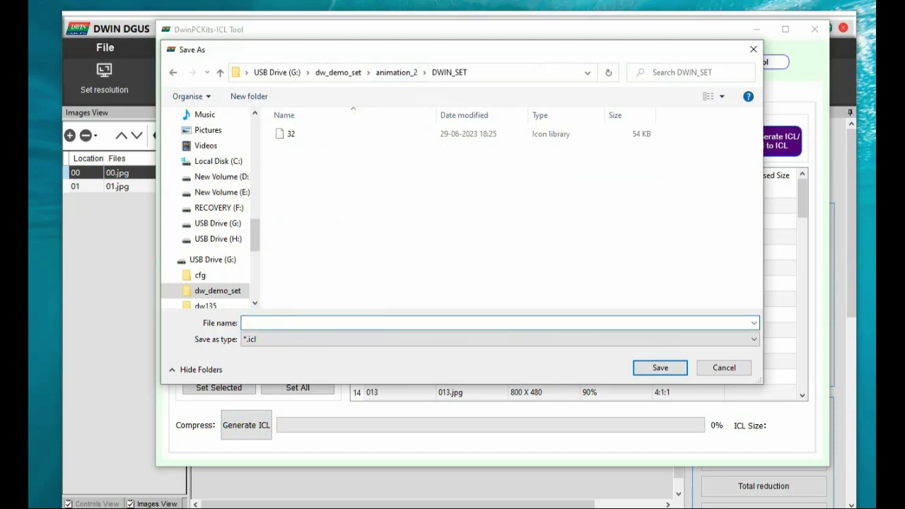
pyautogui.write('38')
pyautogui.click(650, 365)
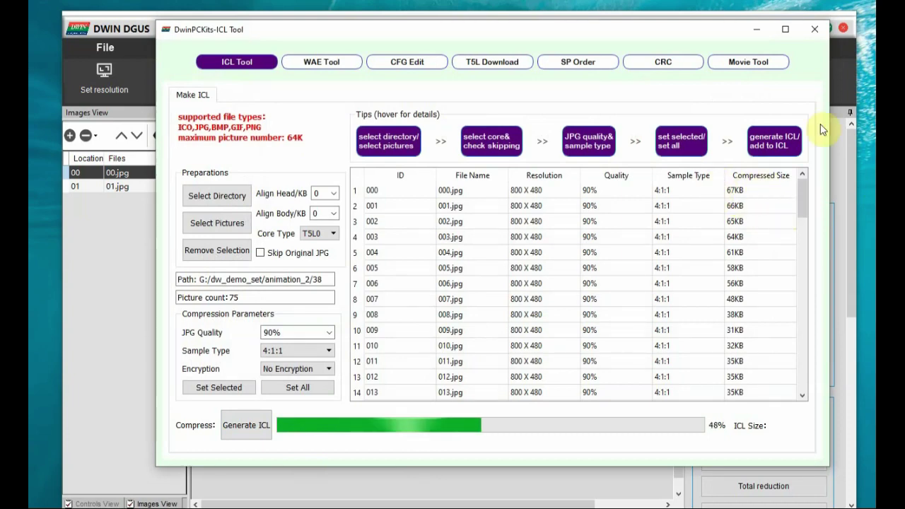
pyautogui.click(523, 269)
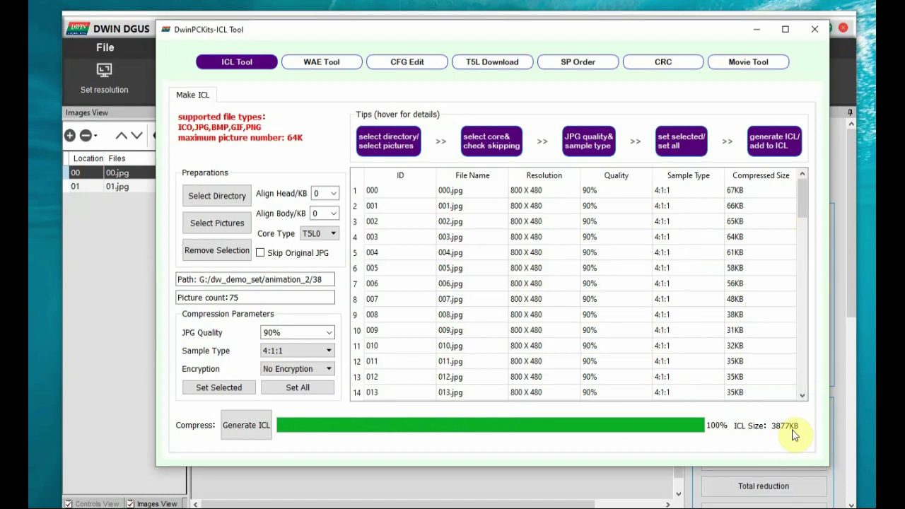
pyautogui.hotkey('alt', 'F4')
# - Draw an Animation Icon control of about 126×80 at the page's top-left corner
pyautogui.click(284, 47)
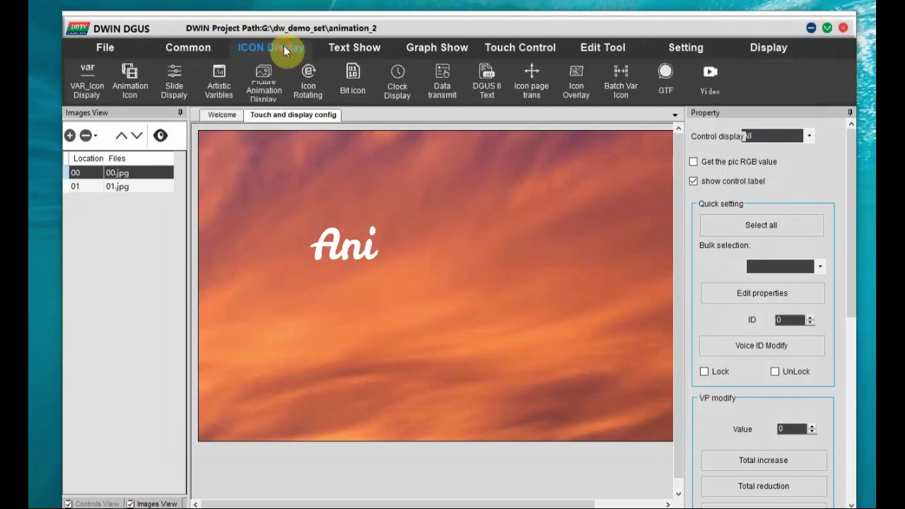
pyautogui.click(147, 104)
pyautogui.moveTo(207, 138); pyautogui.dragTo(289, 191)
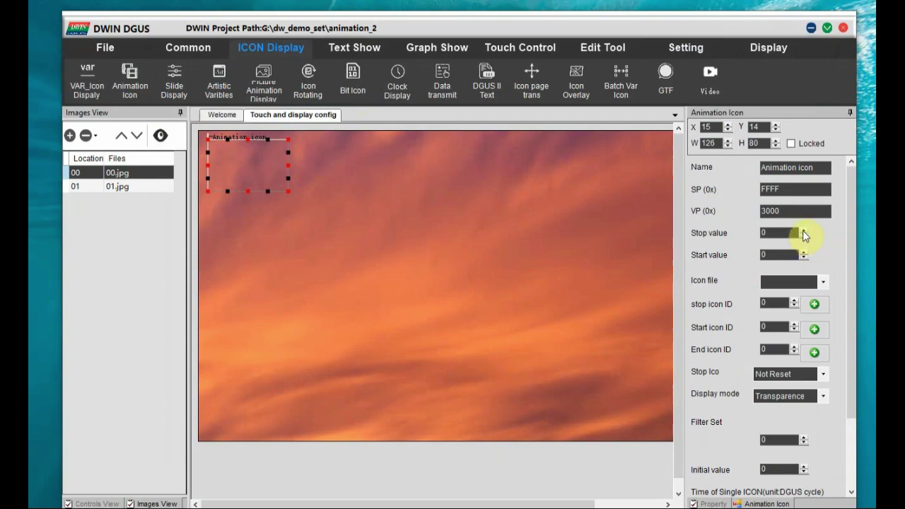
# - Set the animation icon's stop value to 1 and its icon file to 38.icl
pyautogui.click(804, 230)
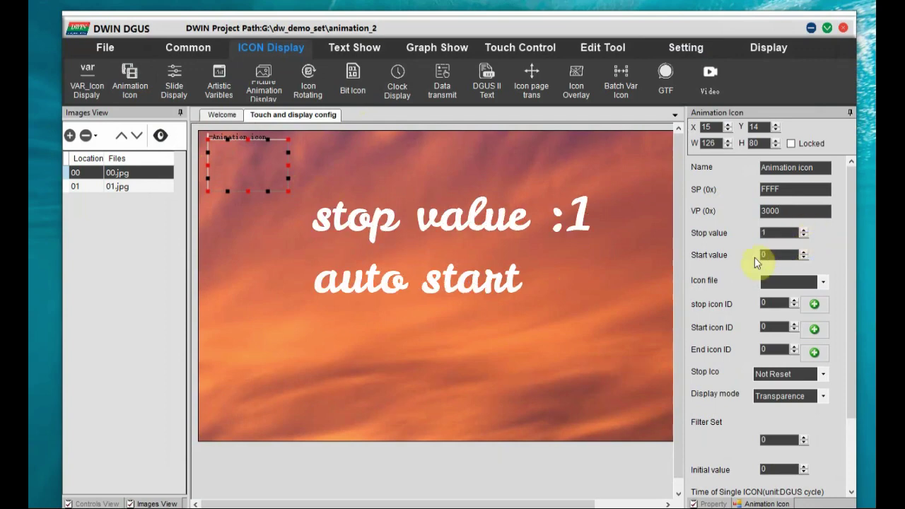
pyautogui.click(823, 284)
pyautogui.click(790, 305)
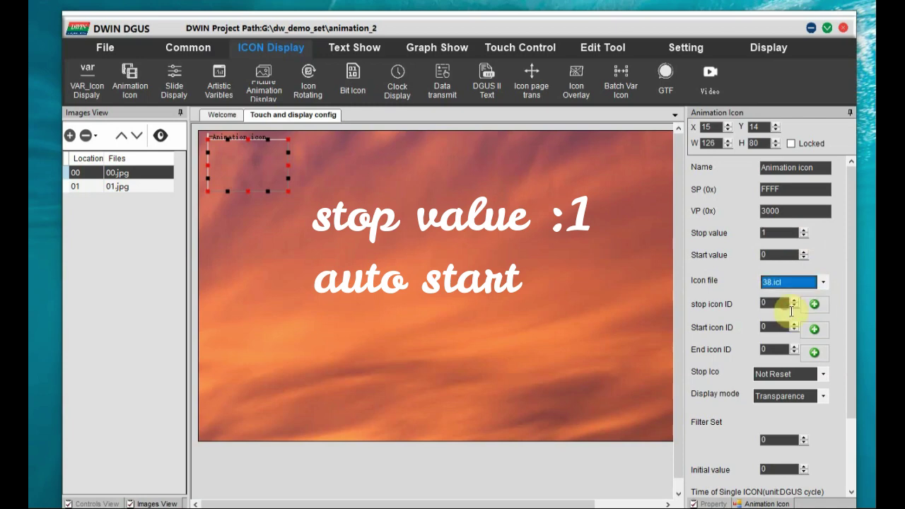
pyautogui.click(817, 304)
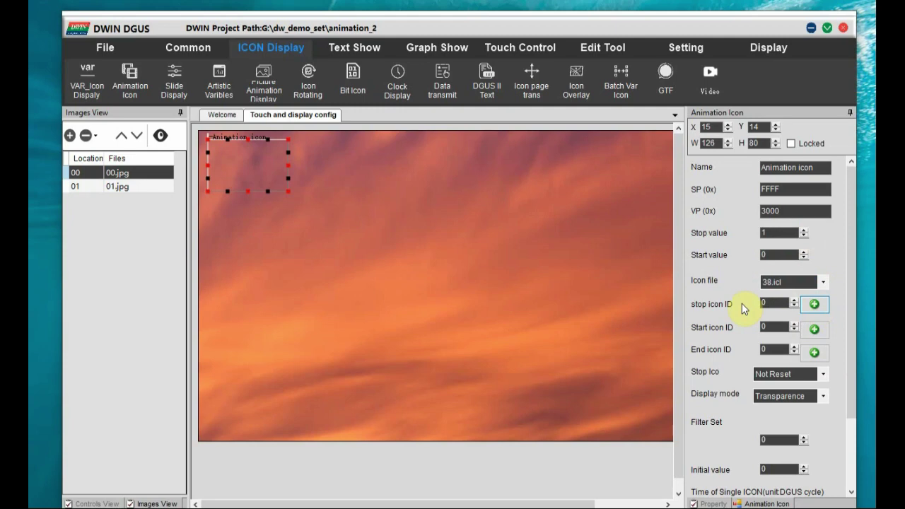
# - Choose icon 74 from preview page 3 as the stop icon
pyautogui.click(813, 306)
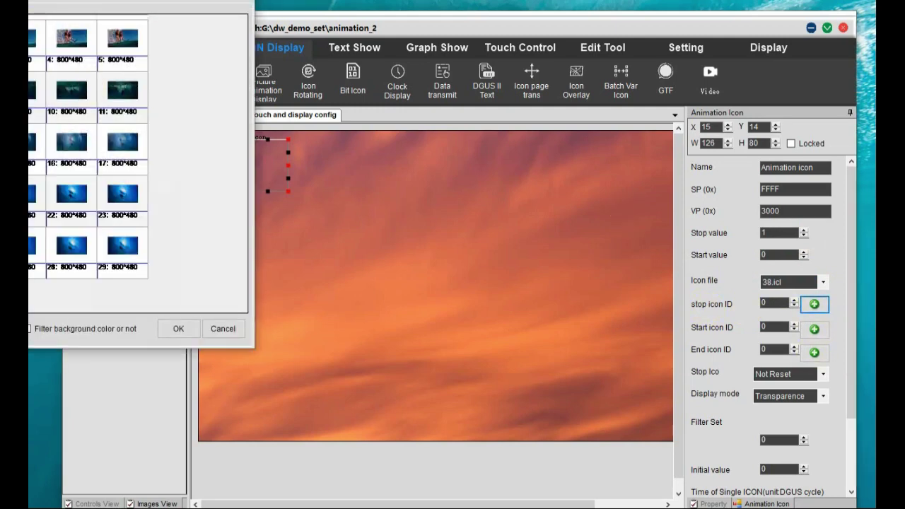
pyautogui.moveTo(15, 1); pyautogui.dragTo(339, 62)
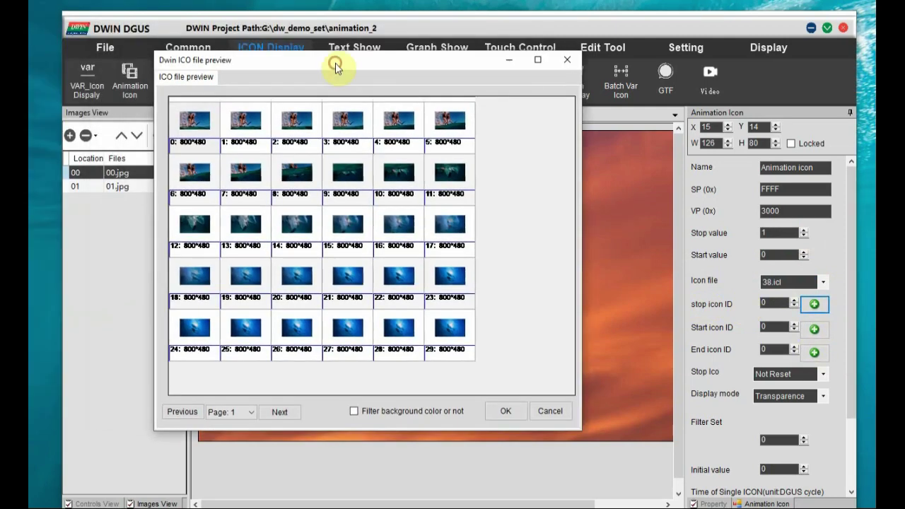
pyautogui.click(250, 412)
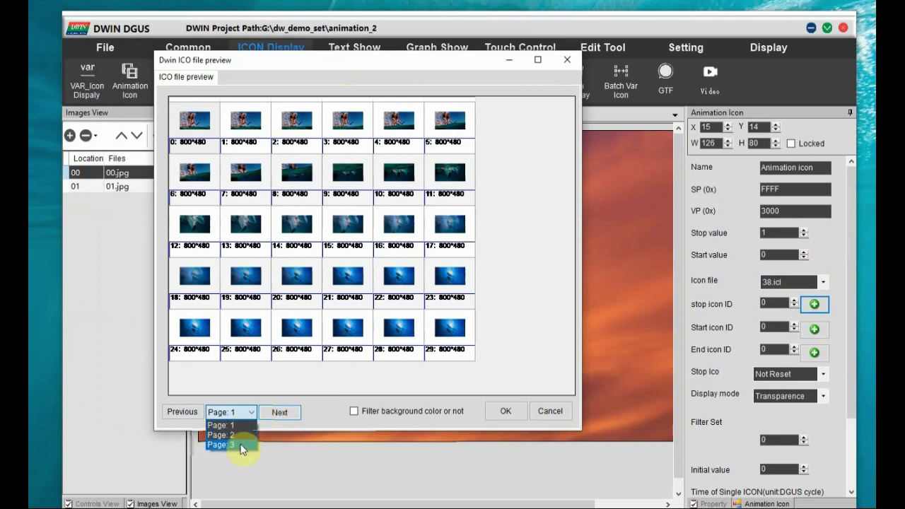
pyautogui.click(241, 446)
pyautogui.click(294, 227)
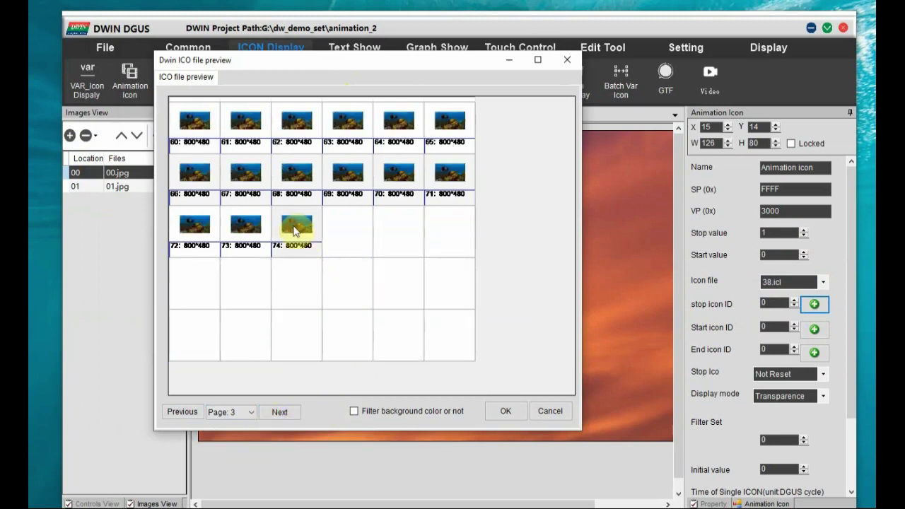
pyautogui.click(505, 411)
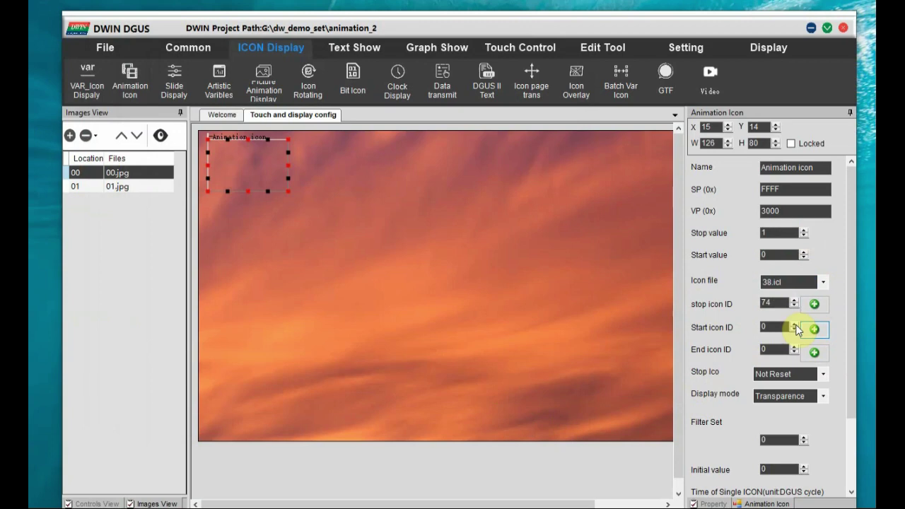
# - Keep icon 0 as the start frame and set the end frame to icon 74
pyautogui.click(815, 330)
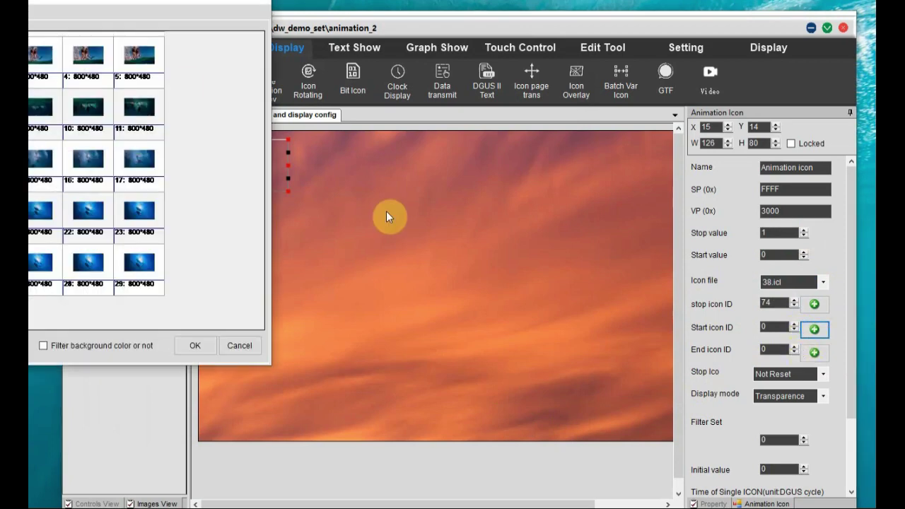
pyautogui.moveTo(60, 4); pyautogui.dragTo(447, 157)
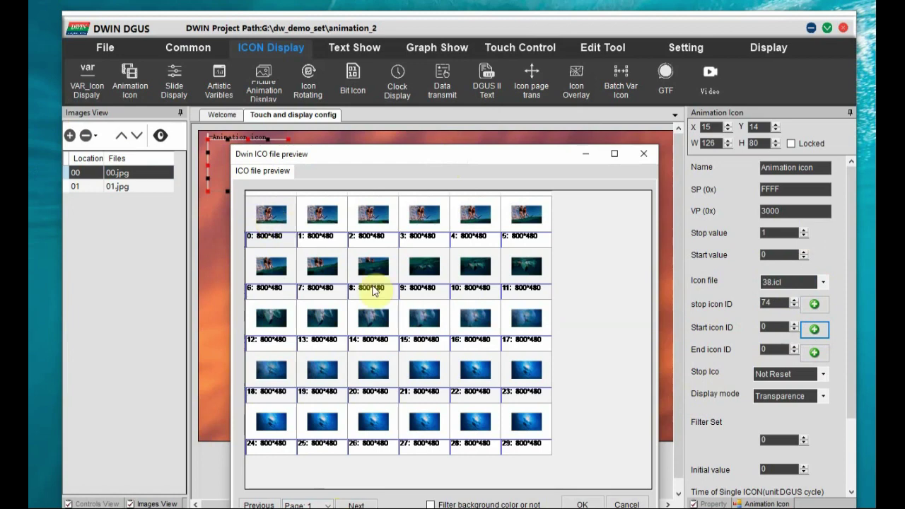
pyautogui.click(583, 505)
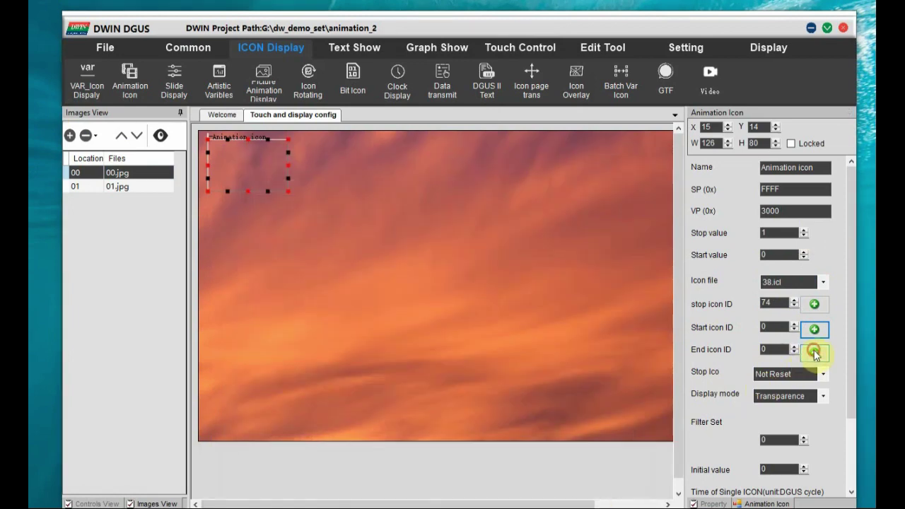
pyautogui.click(815, 354)
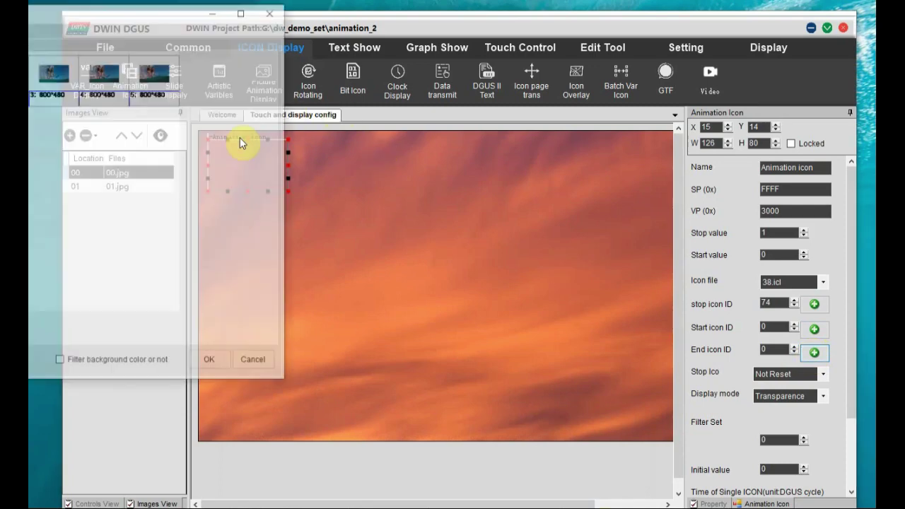
pyautogui.moveTo(95, 5); pyautogui.dragTo(451, 17)
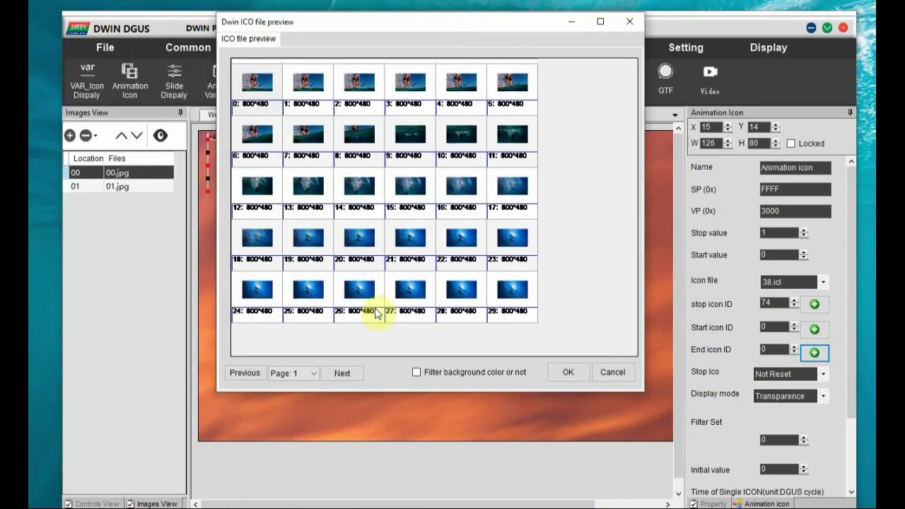
pyautogui.click(311, 375)
pyautogui.click(303, 406)
pyautogui.click(356, 211)
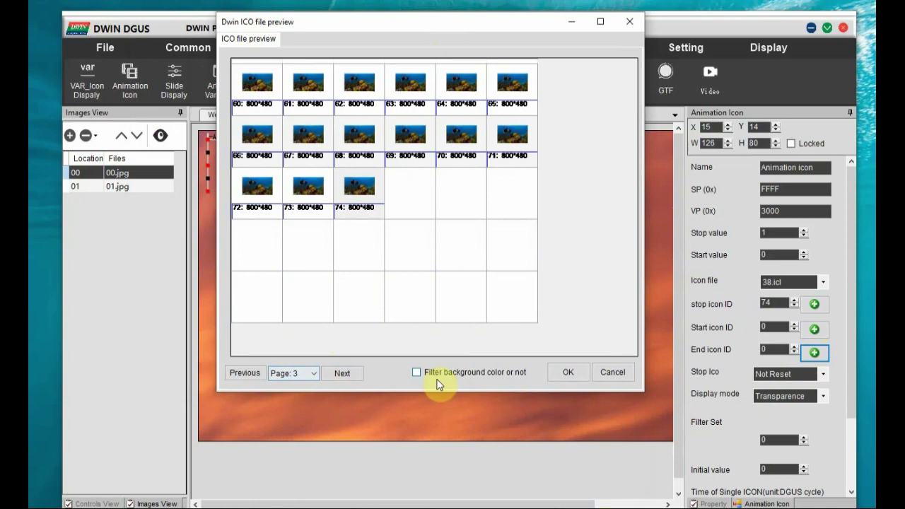
pyautogui.click(570, 372)
pyautogui.scroll(-2, 844, 374)
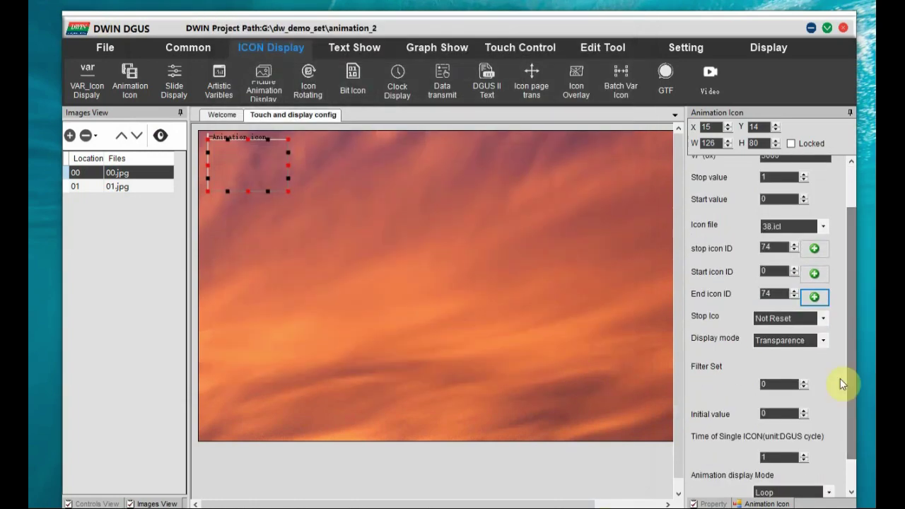
# - Set Stop Ico to Reset, leaving time per frame at 1 DGUS cycle
pyautogui.click(824, 317)
pyautogui.click(789, 342)
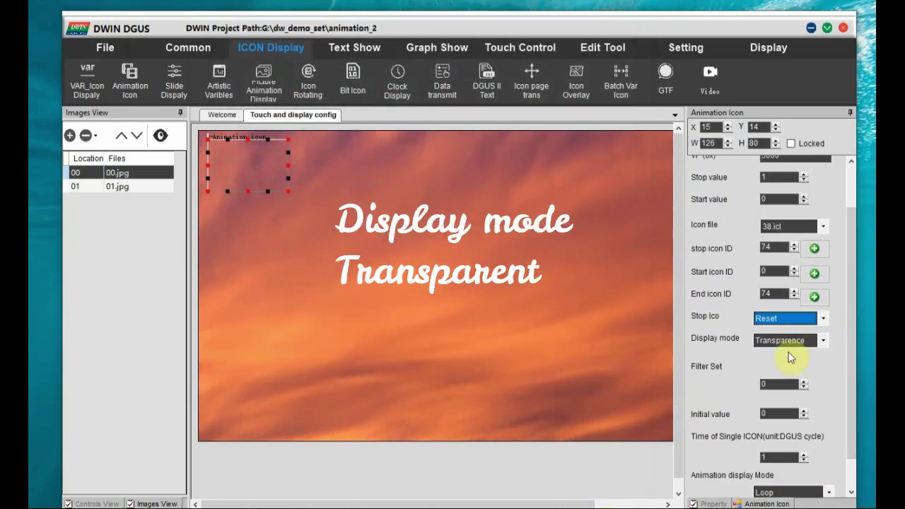
pyautogui.scroll(-1, 848, 350)
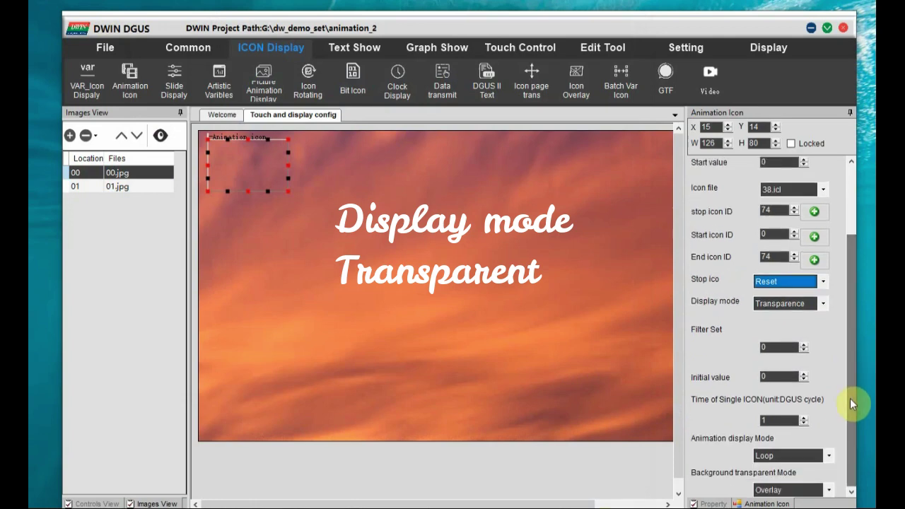
pyautogui.click(766, 421)
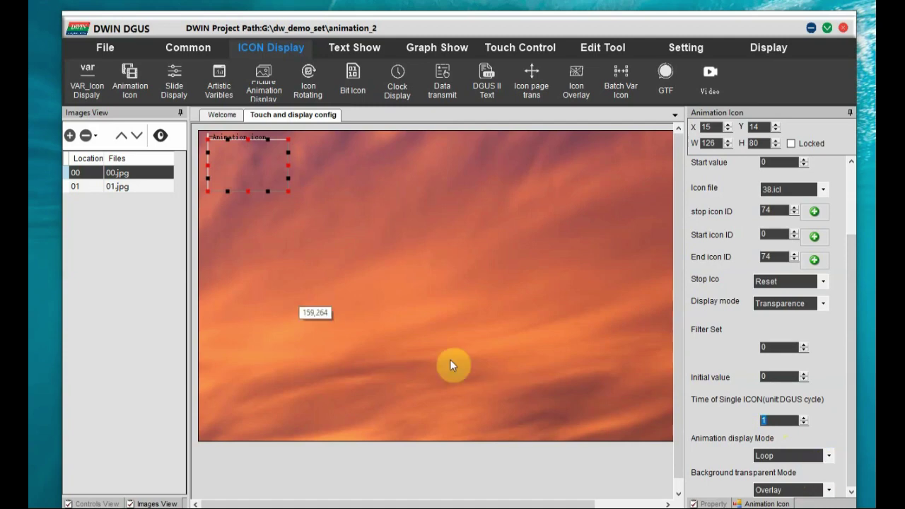
pyautogui.click(103, 48)
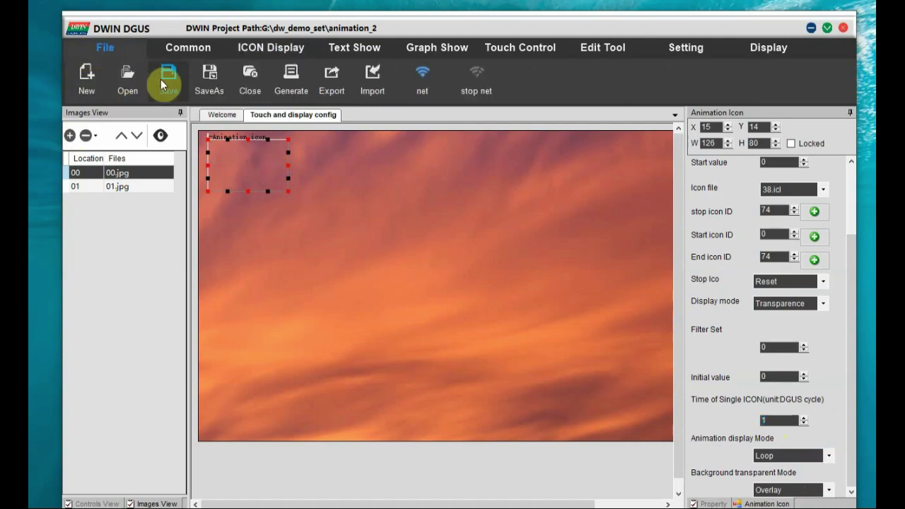
# - Save the project and start the virtual screen preview from the first page
pyautogui.click(160, 80)
pyautogui.click(373, 296)
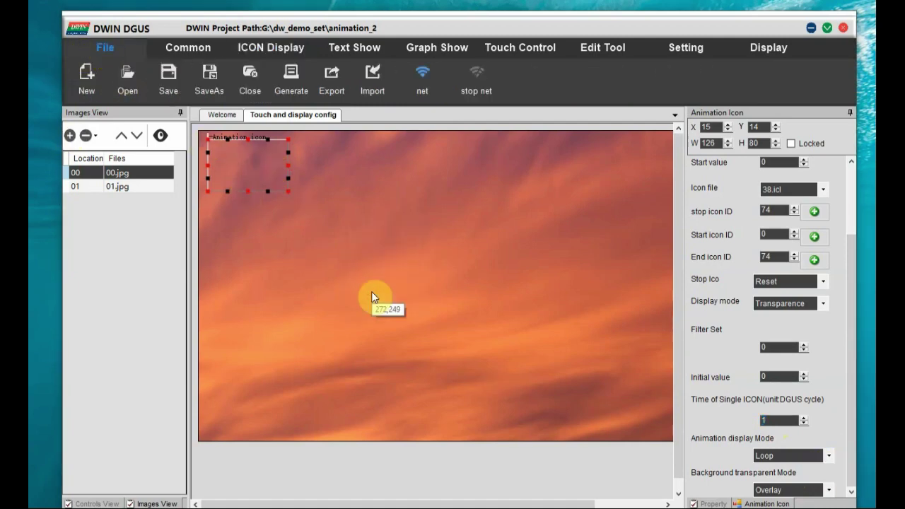
pyautogui.click(261, 162)
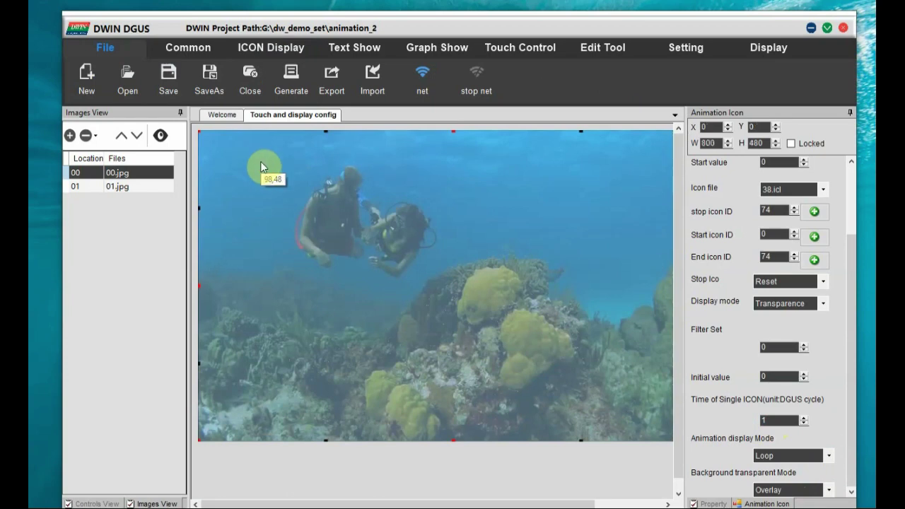
pyautogui.click(768, 48)
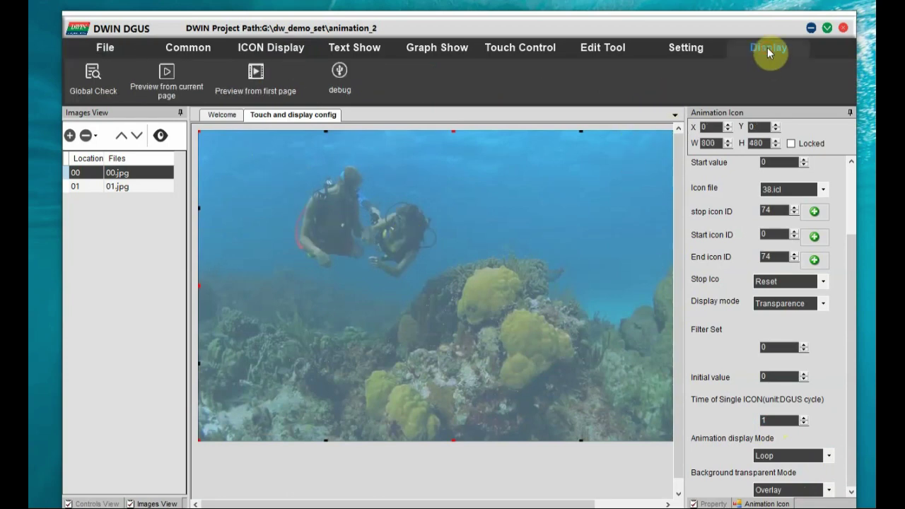
pyautogui.click(256, 78)
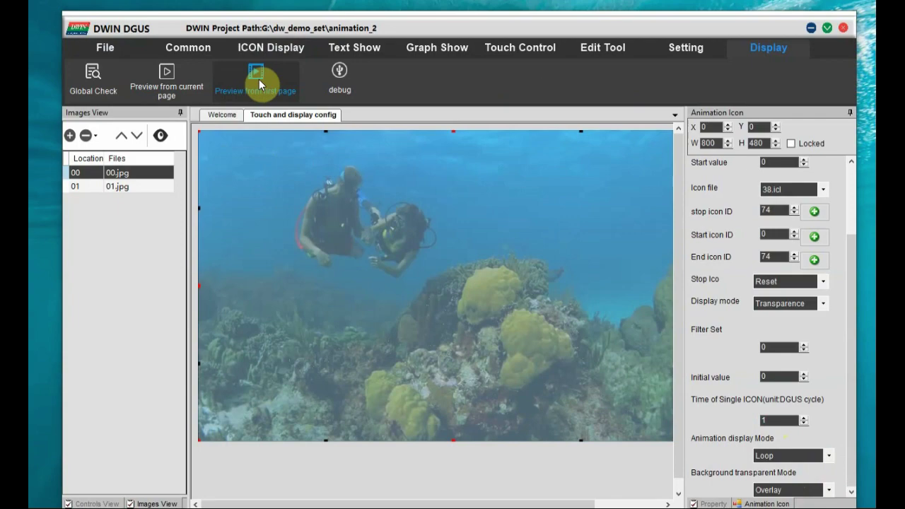
pyautogui.click(438, 297)
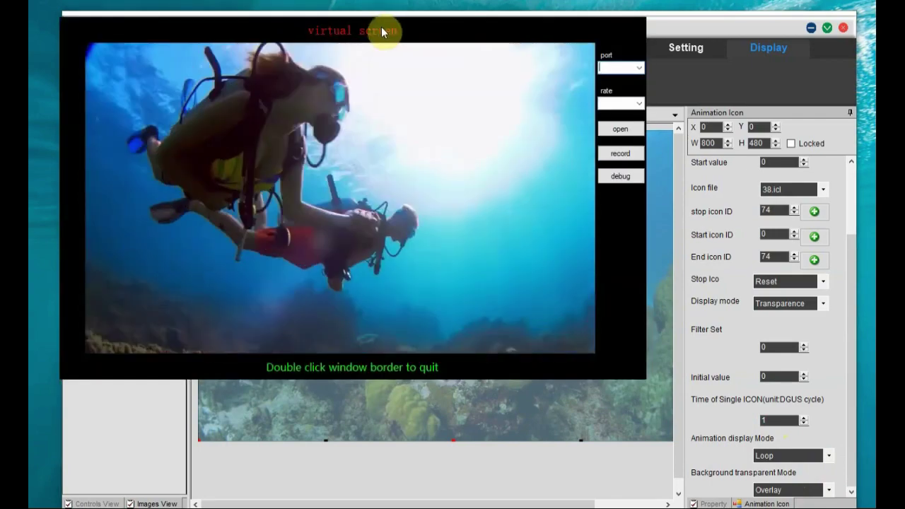
# - Move the virtual screen preview aside, then close it
pyautogui.moveTo(382, 27); pyautogui.dragTo(470, 58)
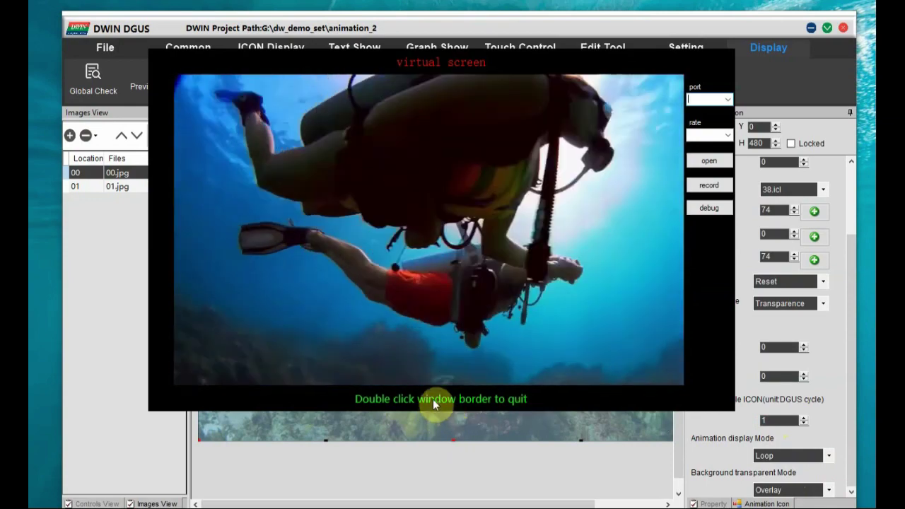
pyautogui.doubleClick(433, 399)
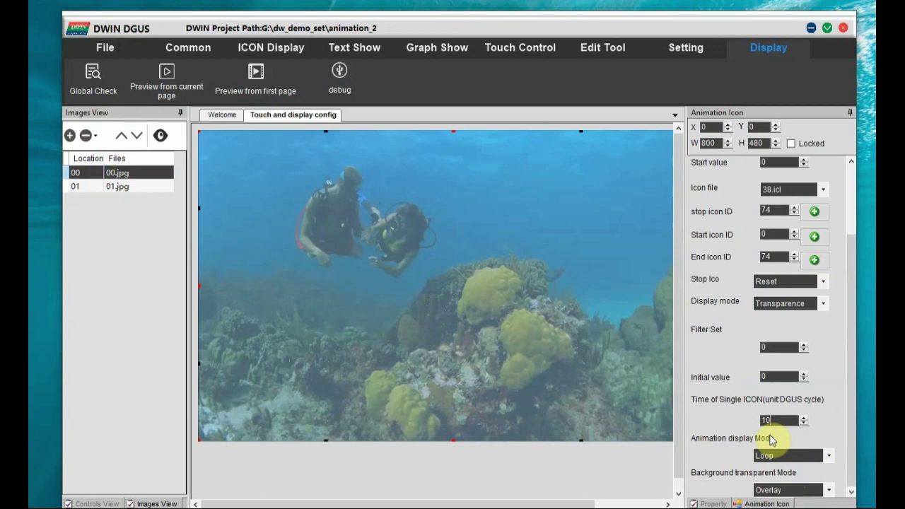
# - Save the project with the 10-cycle frame time and preview it again from the first page
pyautogui.click(79, 45)
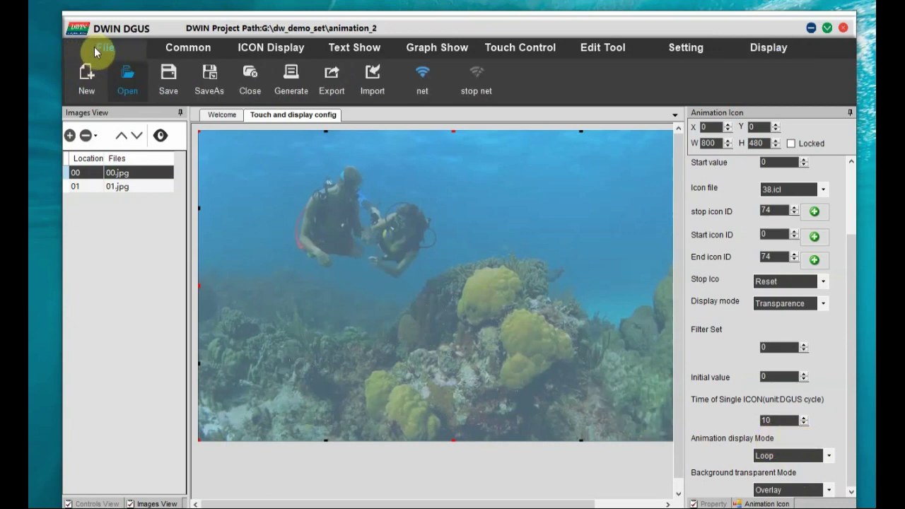
pyautogui.click(159, 73)
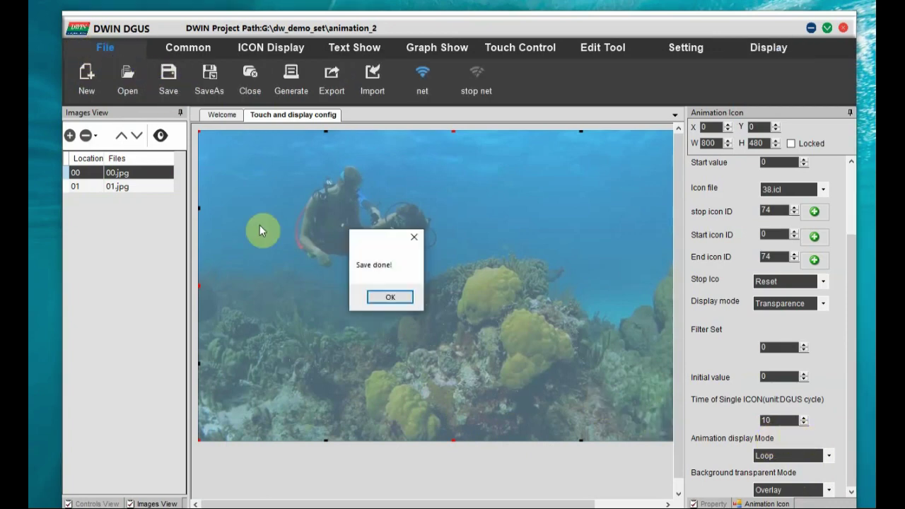
pyautogui.click(390, 297)
pyautogui.click(771, 45)
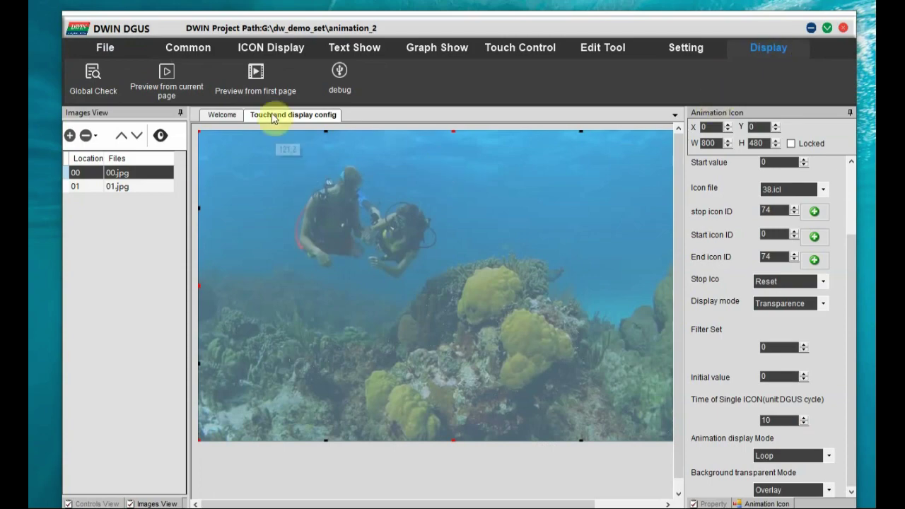
pyautogui.click(253, 81)
pyautogui.click(437, 298)
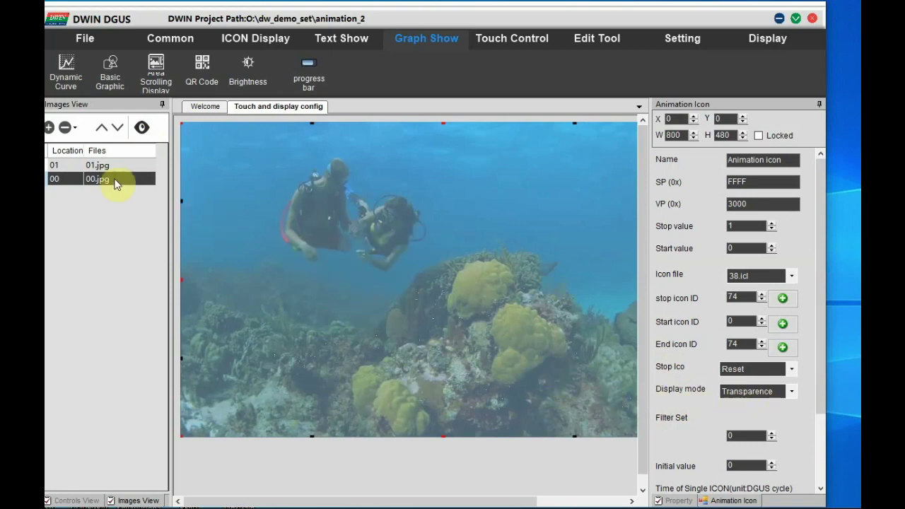
# - On the 00.jpg page, set the animation icon's display mode to Background display
pyautogui.click(95, 165)
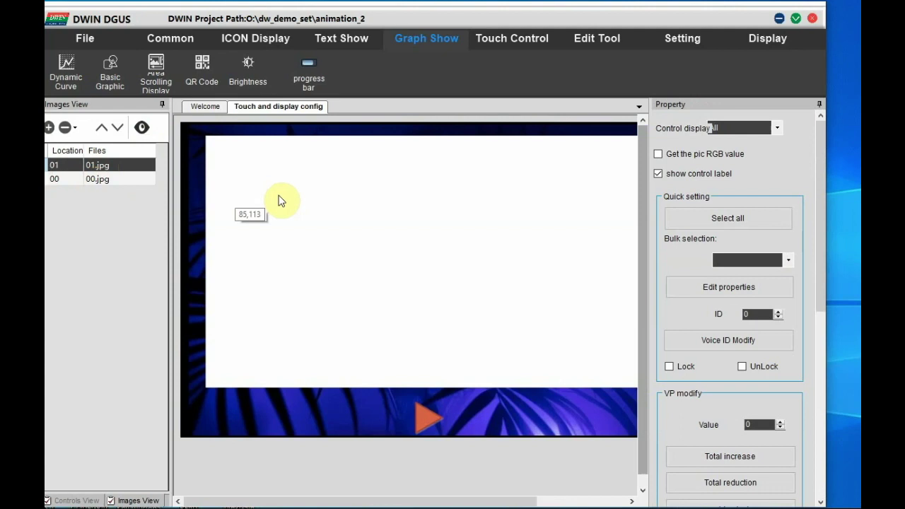
pyautogui.click(92, 181)
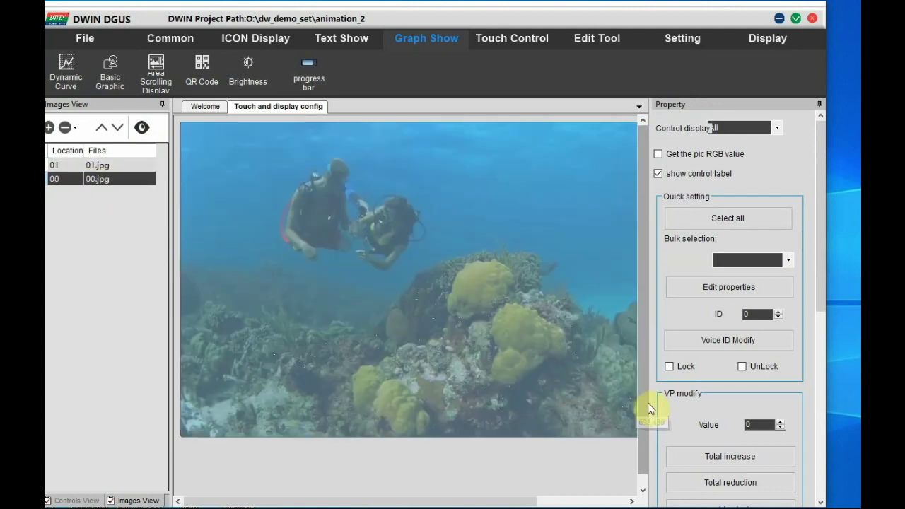
pyautogui.click(362, 295)
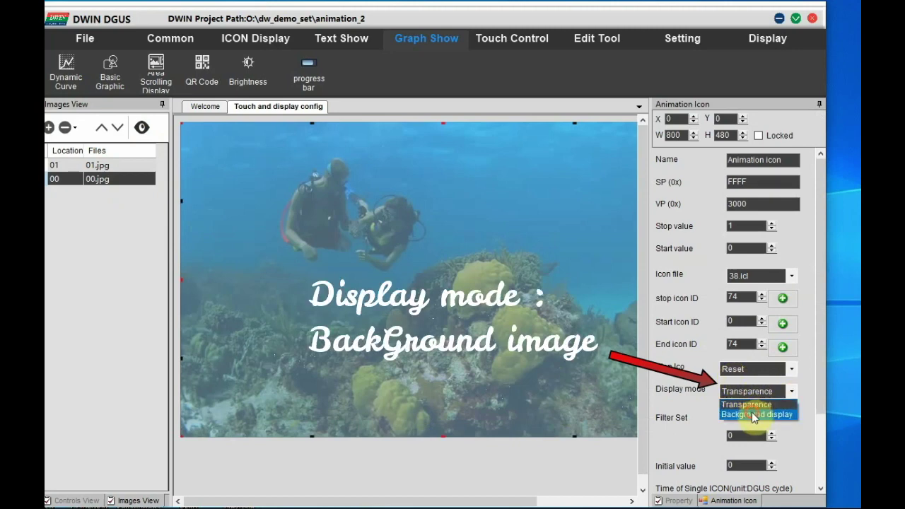
pyautogui.click(752, 415)
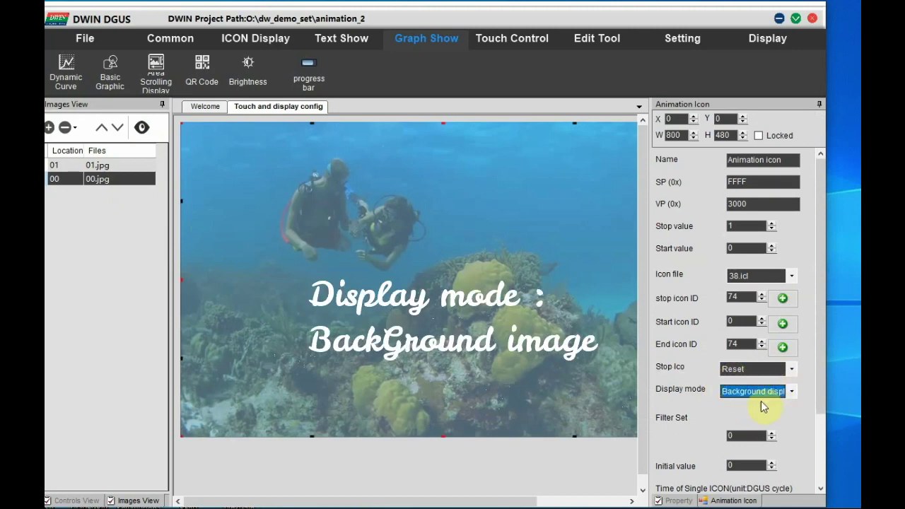
pyautogui.scroll(-3, 820, 382)
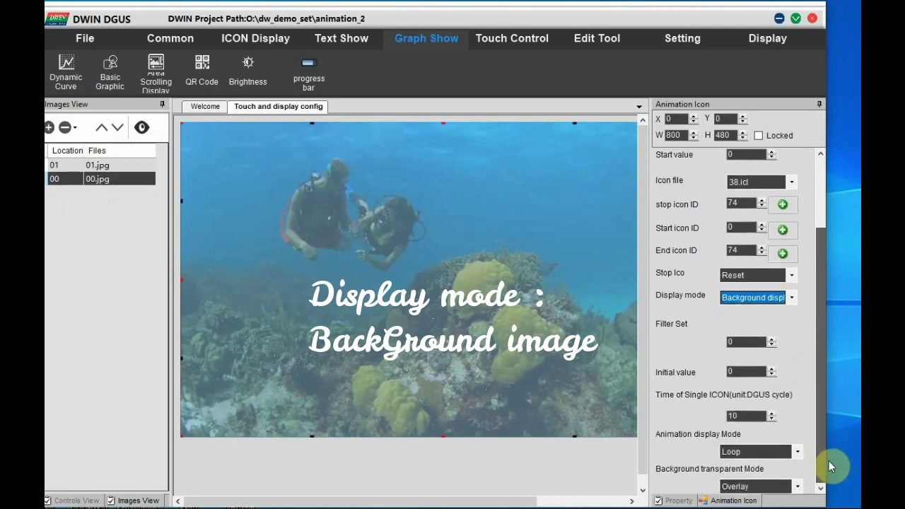
pyautogui.scroll(3, 831, 438)
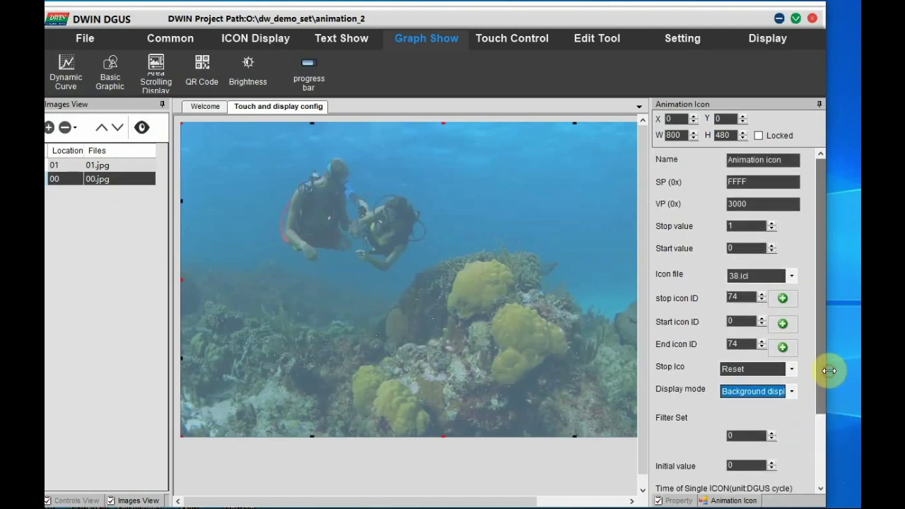
pyautogui.scroll(4, 144, 50)
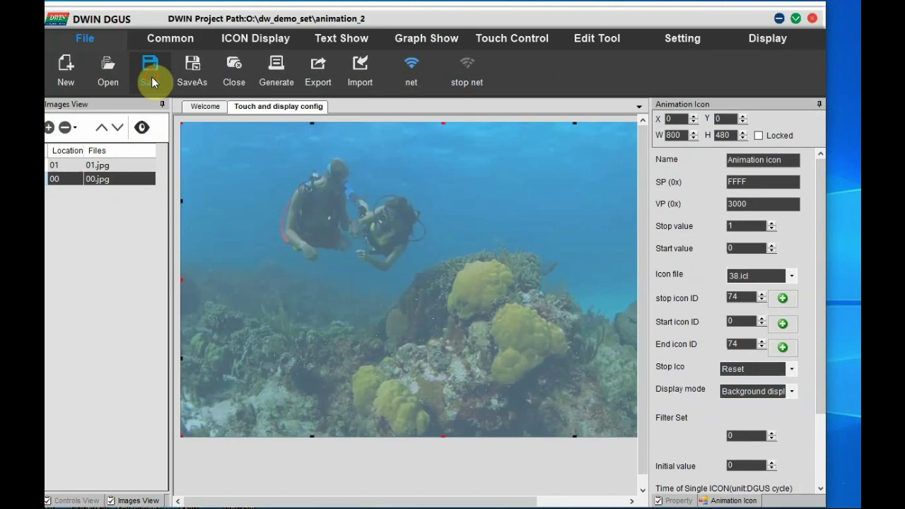
# - Save the project and generate the display configuration file
pyautogui.click(150, 76)
pyautogui.click(503, 321)
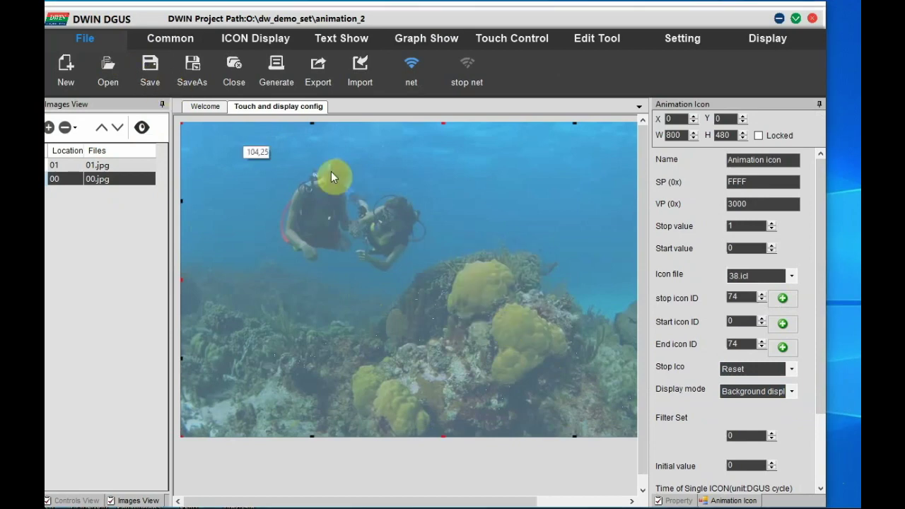
pyautogui.click(279, 71)
pyautogui.click(532, 321)
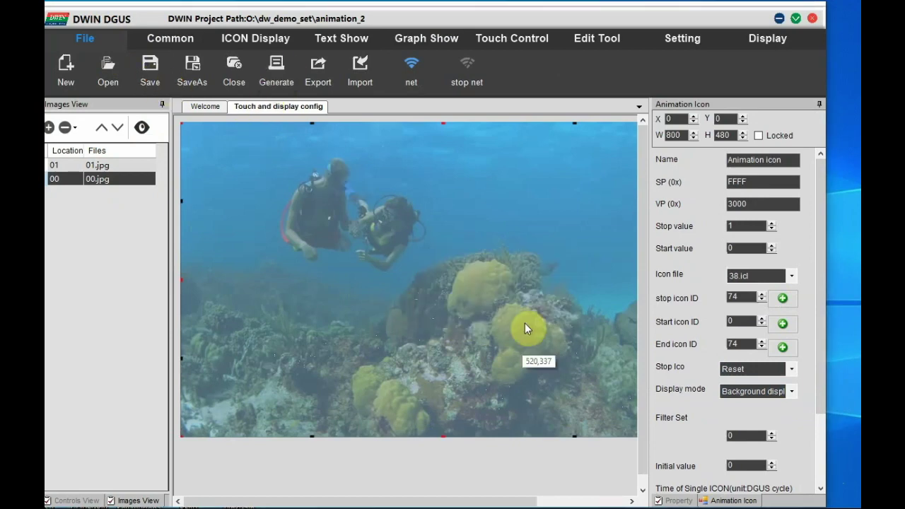